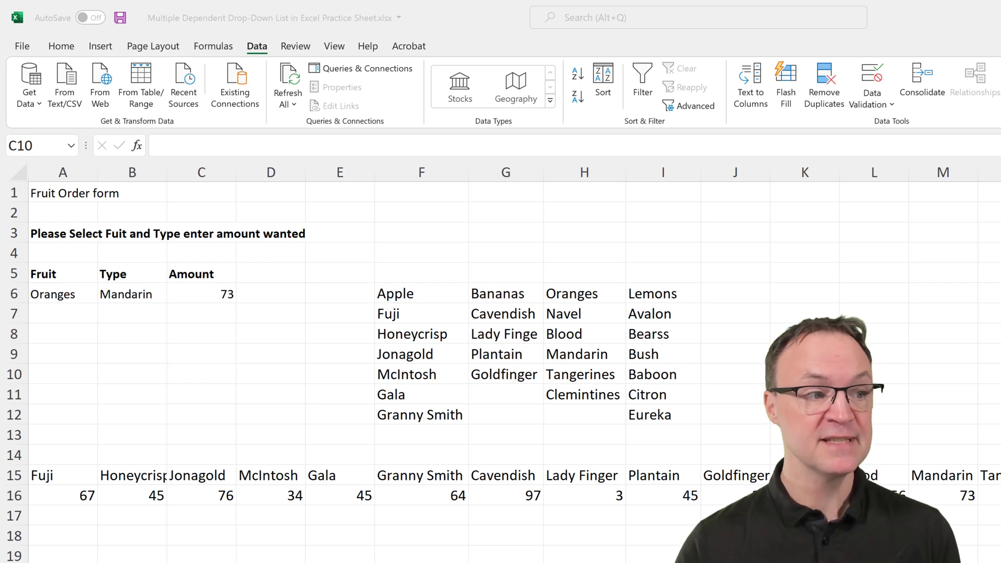
# Step: Choose Apple as the fruit in A6 and McIntosh as its type in B6
pyautogui.click(91, 301)
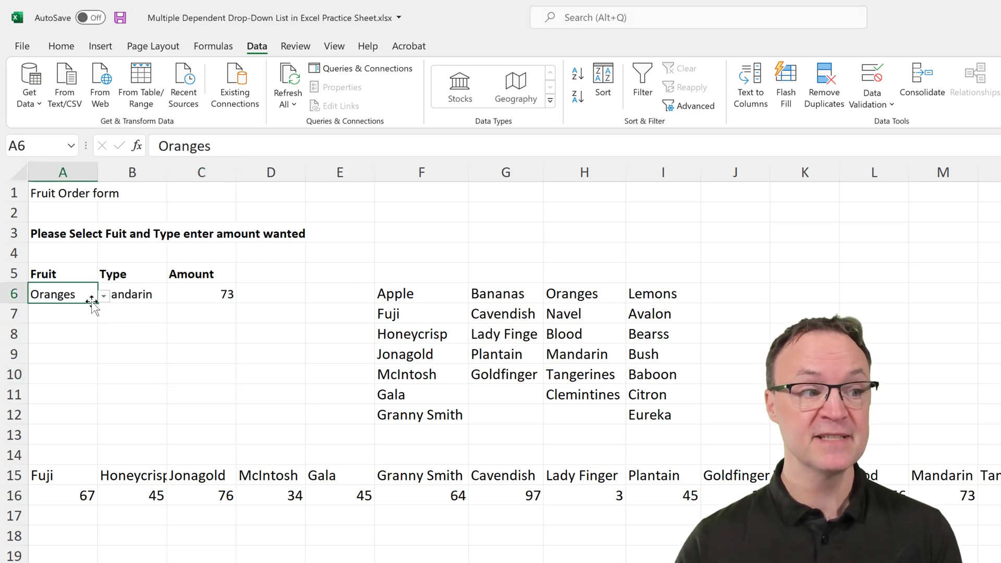
pyautogui.click(103, 301)
pyautogui.click(90, 308)
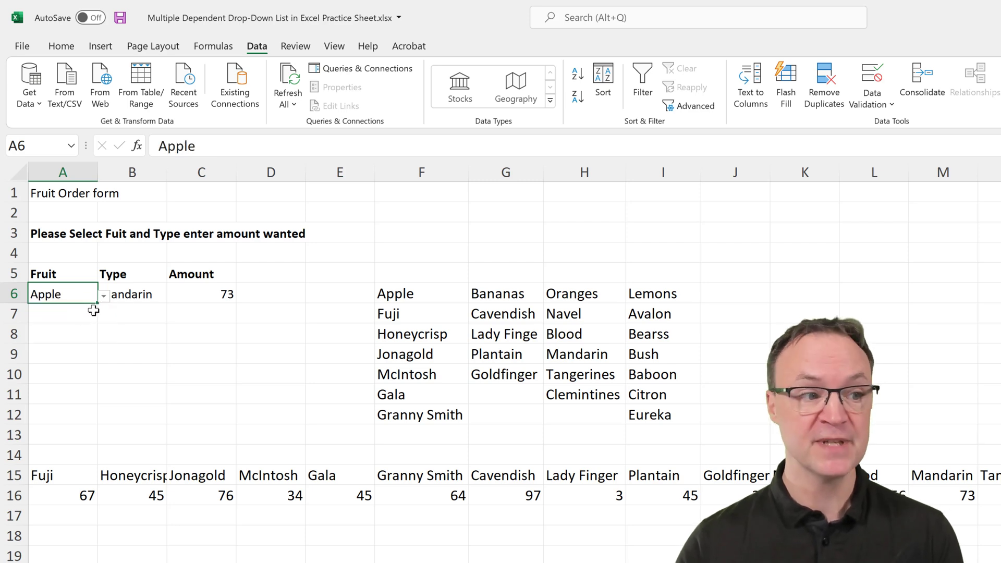
pyautogui.click(143, 301)
pyautogui.click(173, 297)
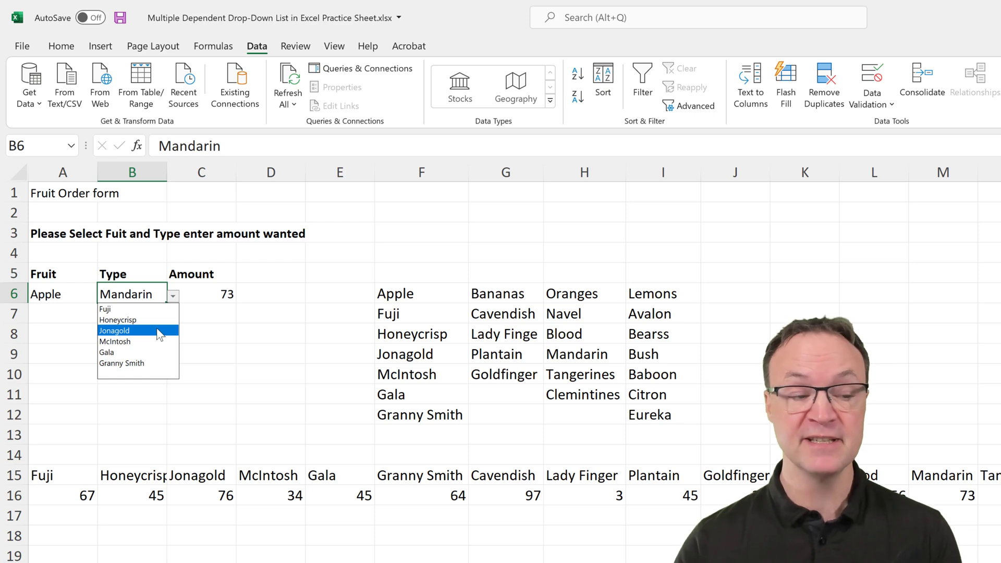
pyautogui.click(121, 343)
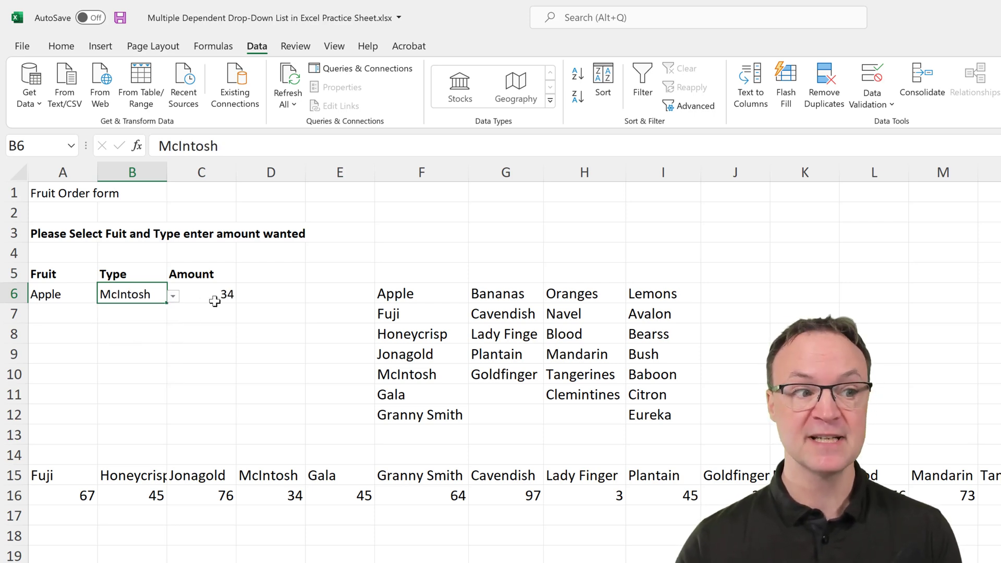
# Step: Fill the order row A6:C6 down through row 11 and set row 9 to Bananas with type Plantain
pyautogui.click(215, 301)
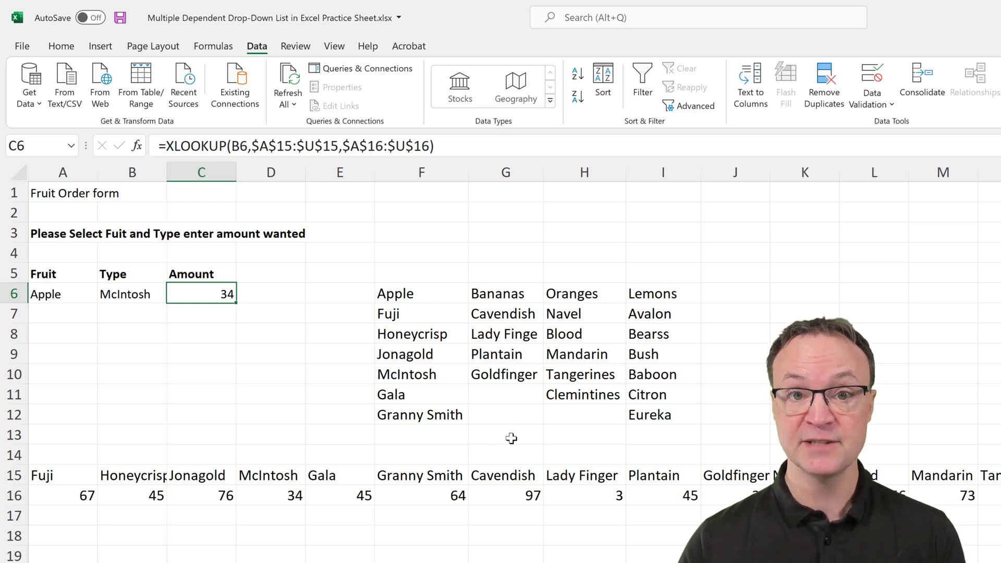
pyautogui.moveTo(49, 295); pyautogui.dragTo(210, 393)
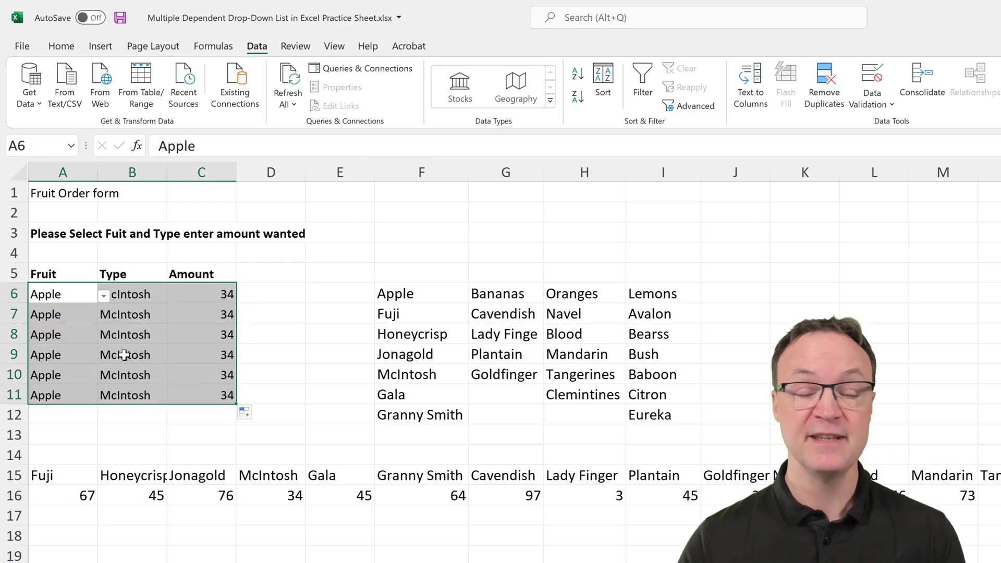
pyautogui.click(52, 355)
pyautogui.click(104, 356)
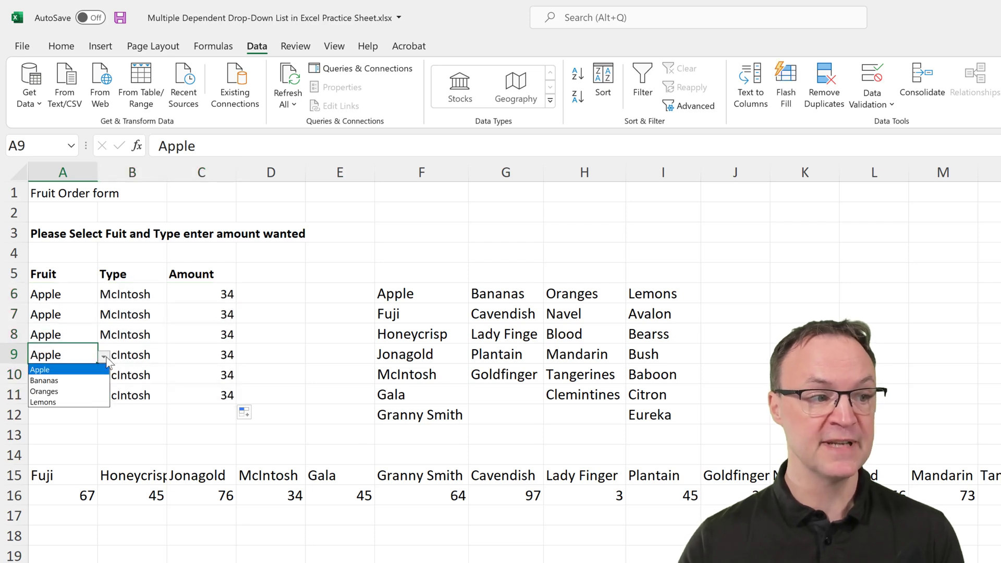
pyautogui.click(78, 380)
pyautogui.click(156, 355)
pyautogui.click(172, 357)
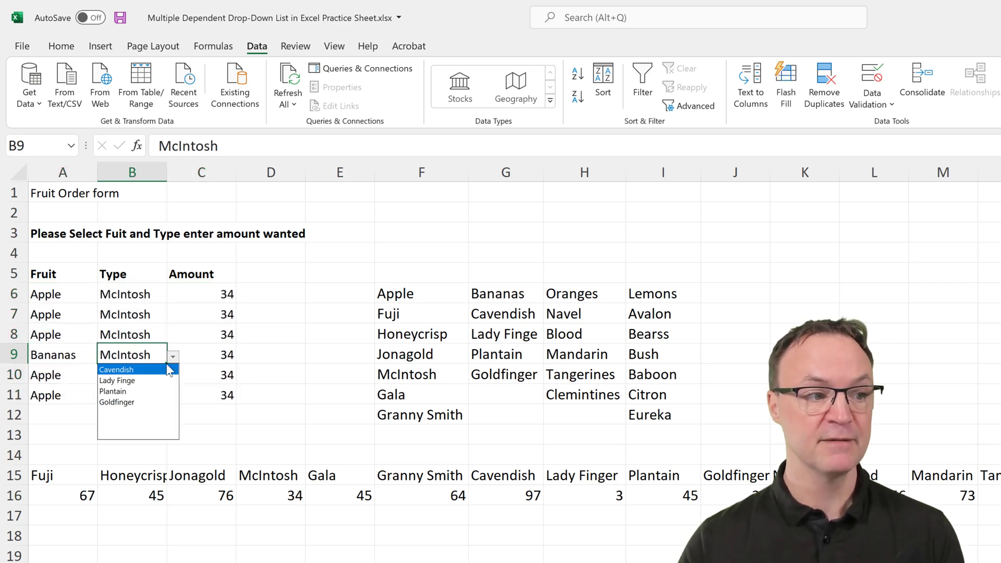
pyautogui.click(130, 391)
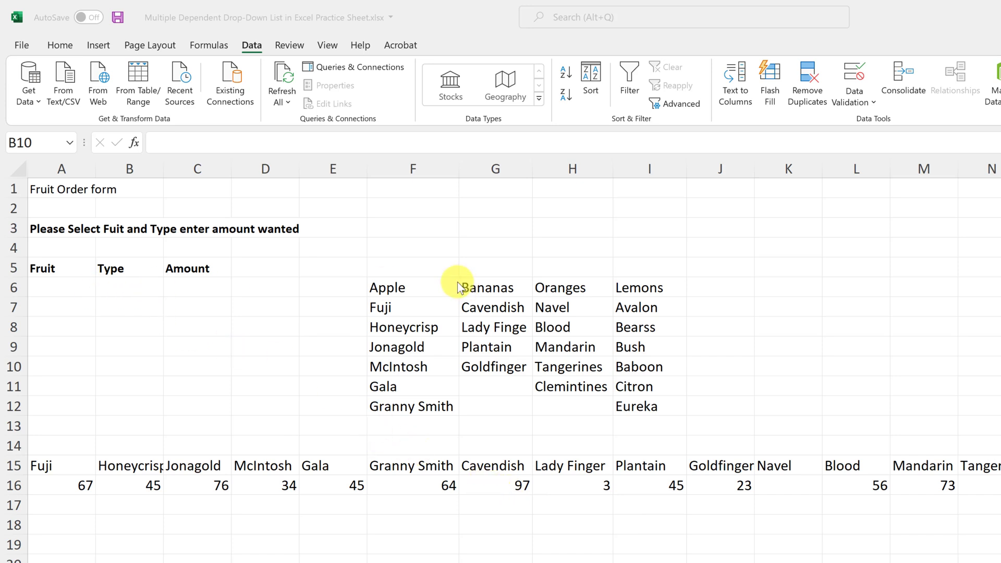
# Step: Add list data validation to the fruit cell A6 with the header range =$F$6:$I$6 as its source
pyautogui.moveTo(446, 285); pyautogui.dragTo(621, 282)
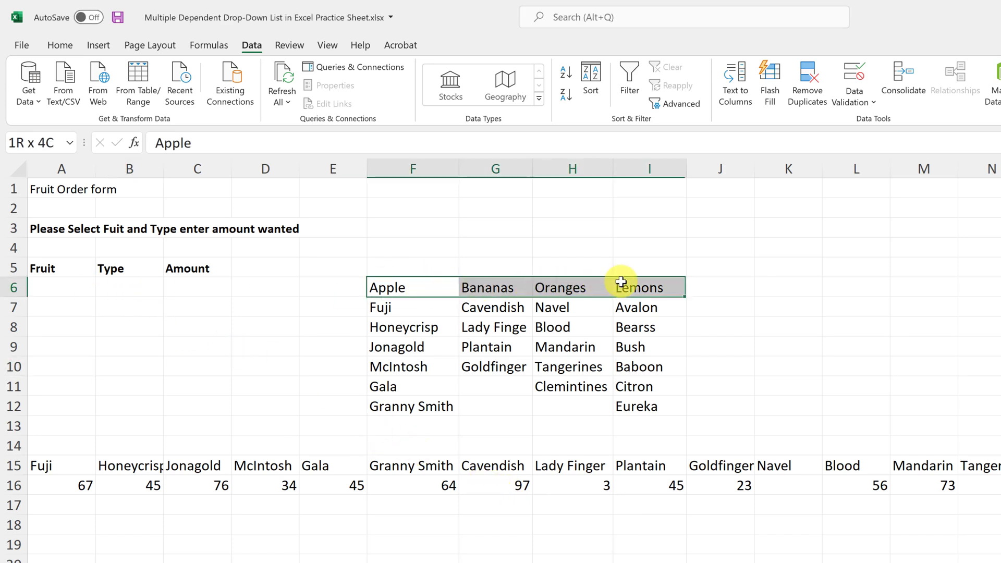
pyautogui.click(55, 293)
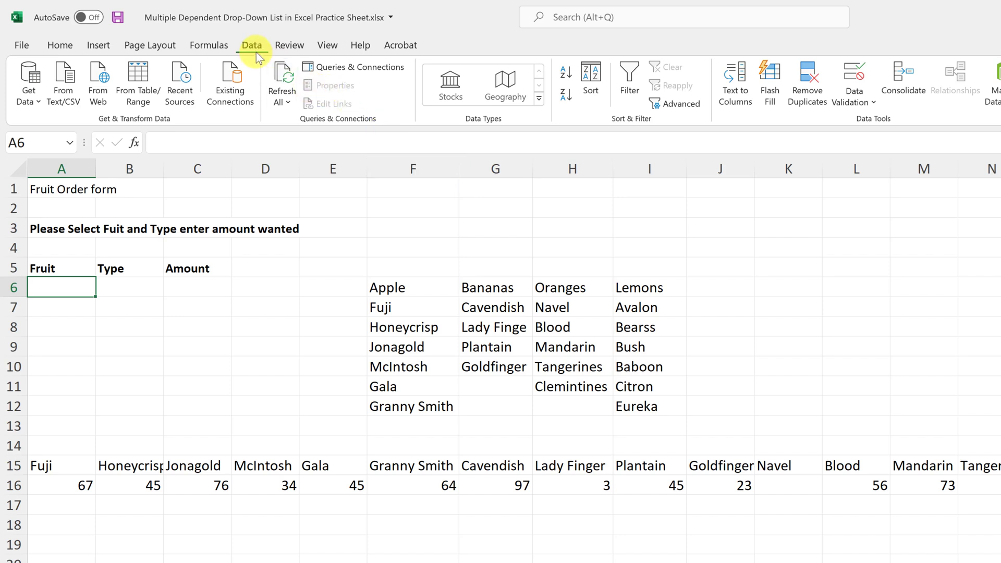
pyautogui.click(852, 72)
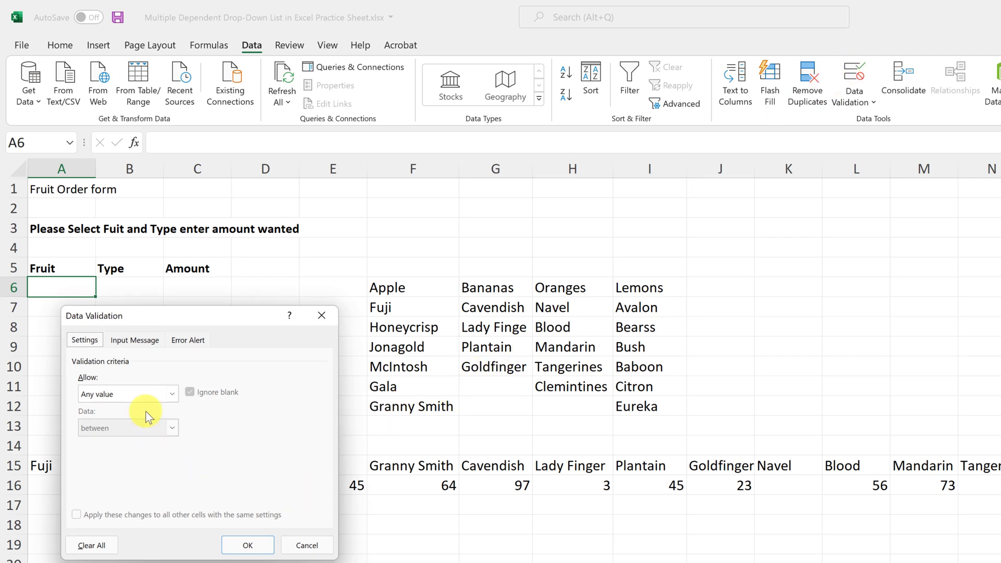
pyautogui.click(173, 394)
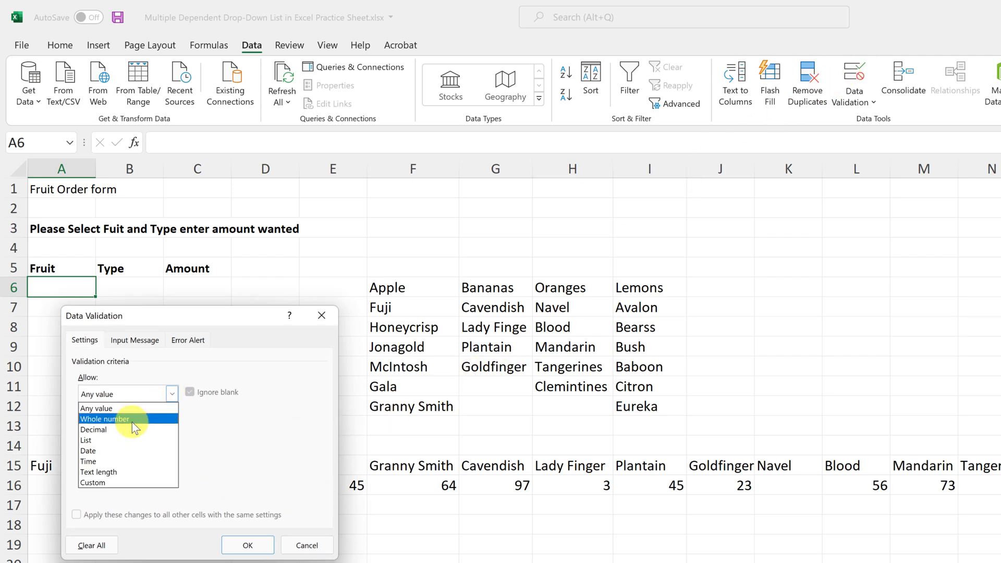
pyautogui.click(127, 439)
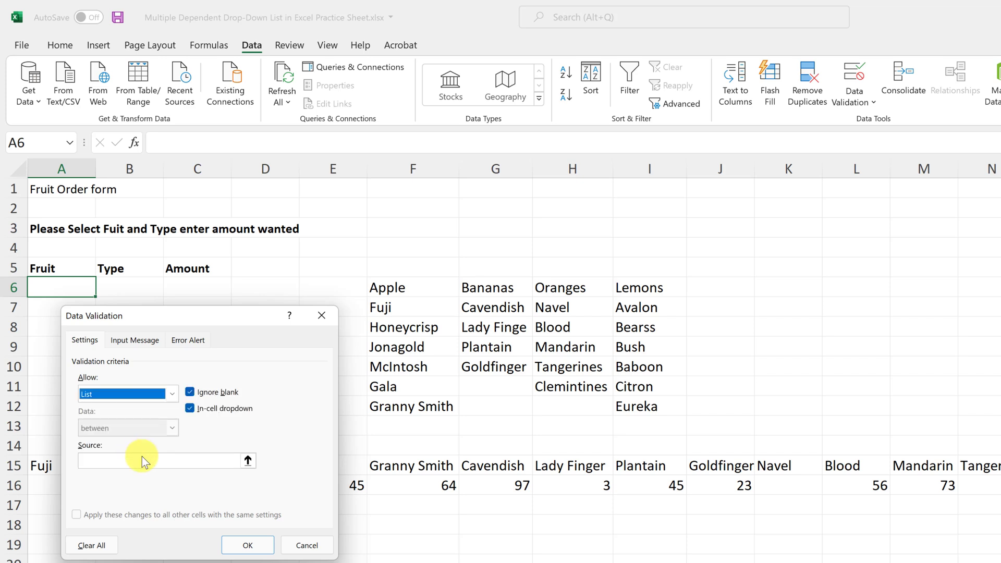
pyautogui.click(247, 462)
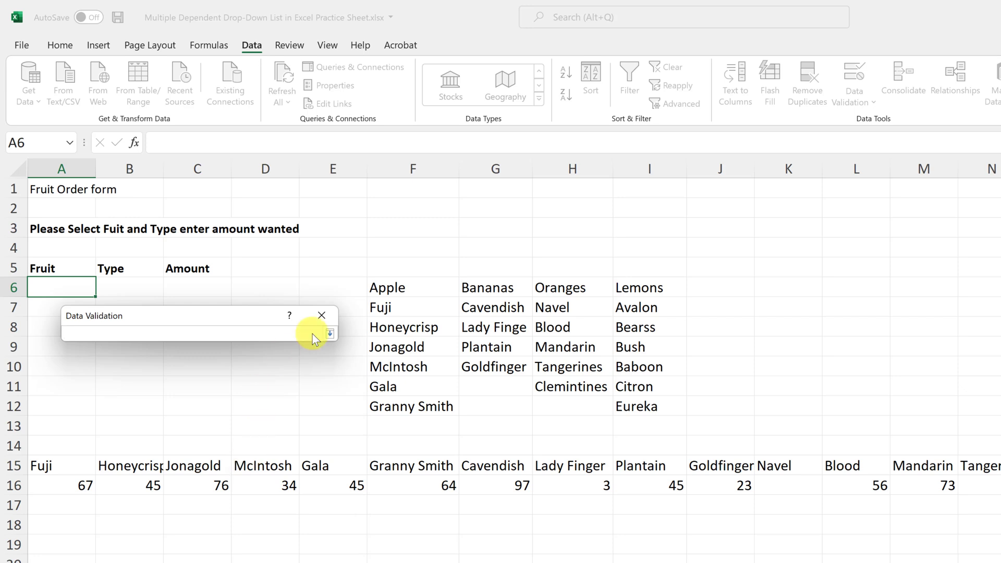
pyautogui.click(386, 288)
pyautogui.moveTo(386, 288); pyautogui.dragTo(649, 296)
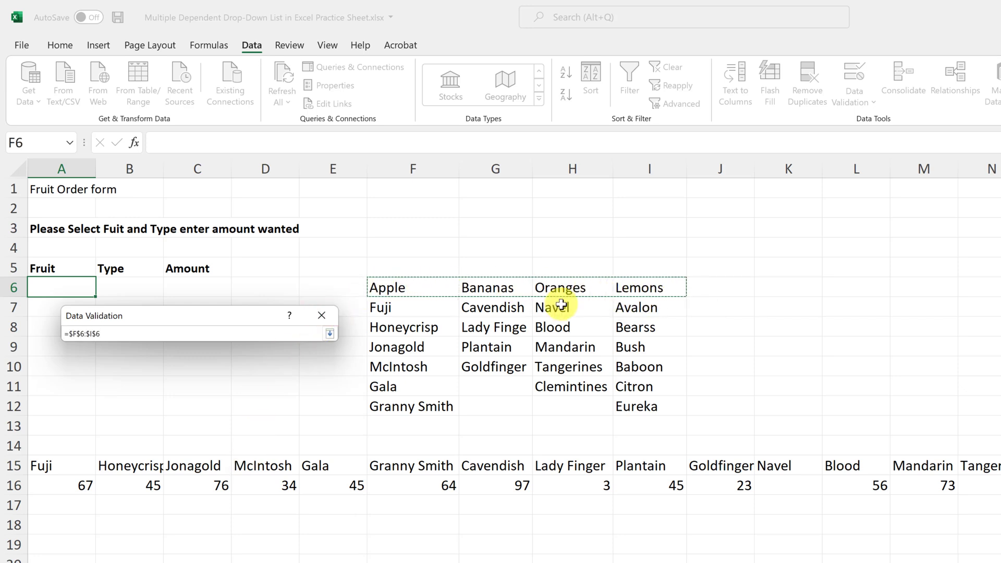
pyautogui.press('Return')
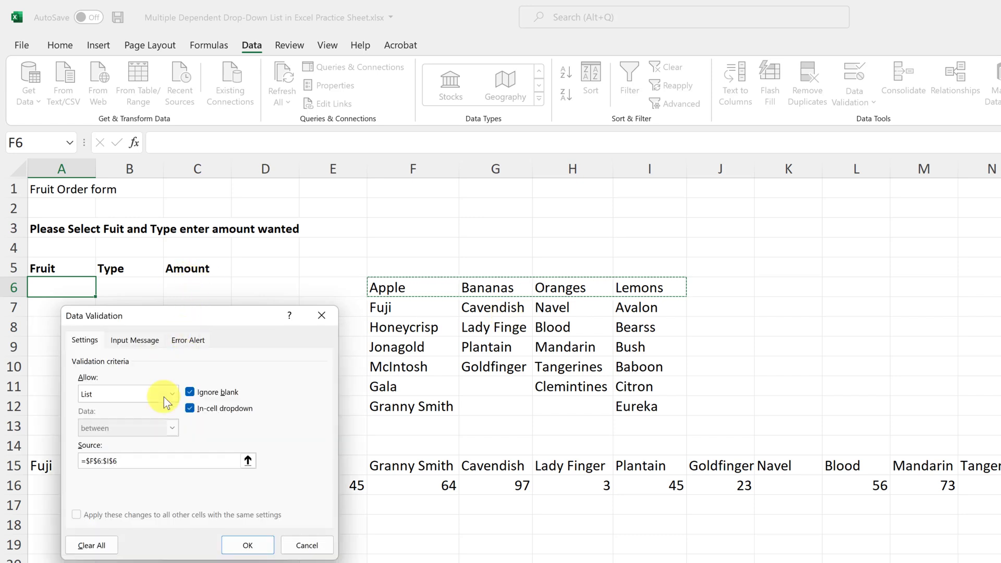
pyautogui.click(248, 545)
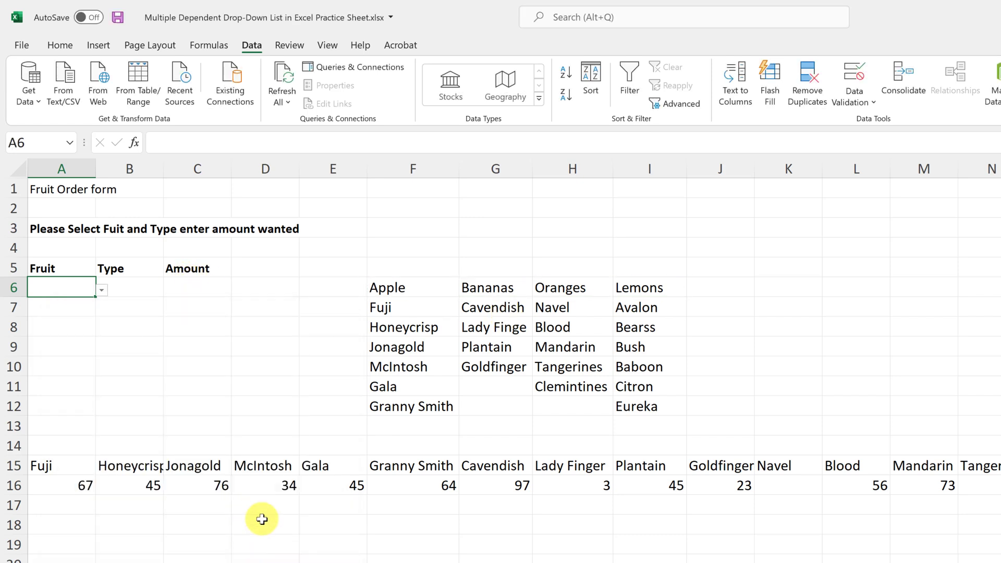
# Step: Choose Bananas from the drop-down list in fruit cell A6
pyautogui.click(101, 292)
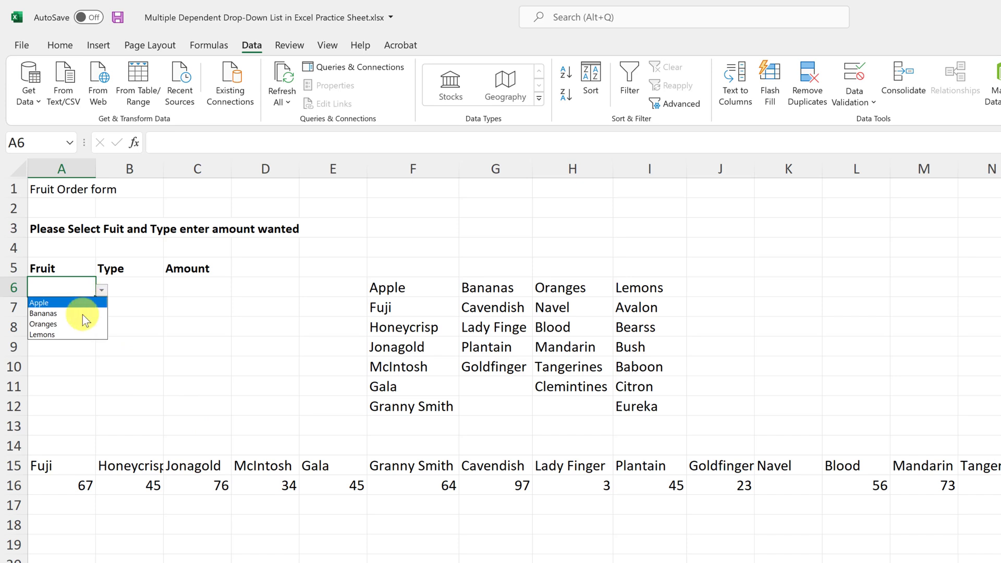
pyautogui.click(80, 317)
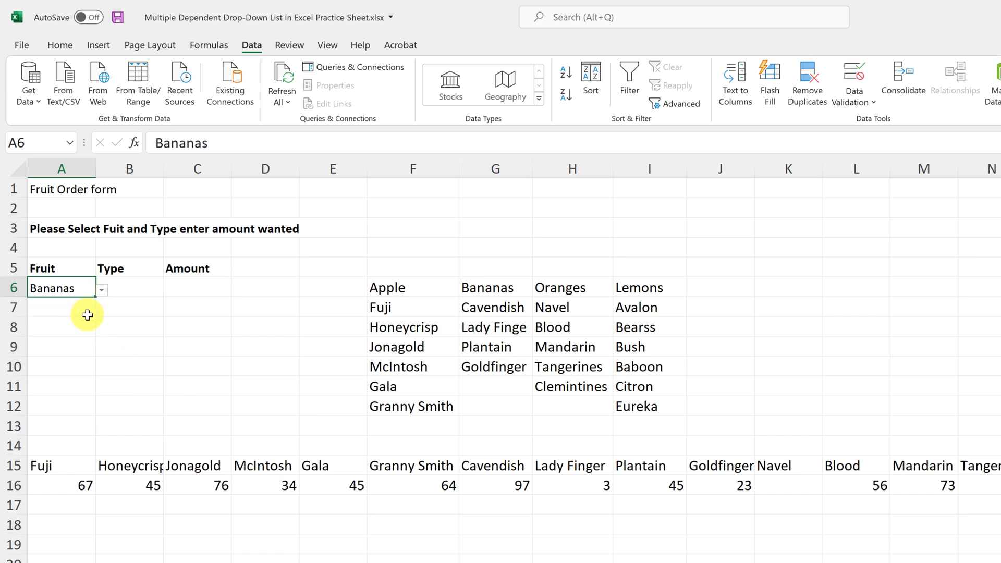
pyautogui.click(137, 291)
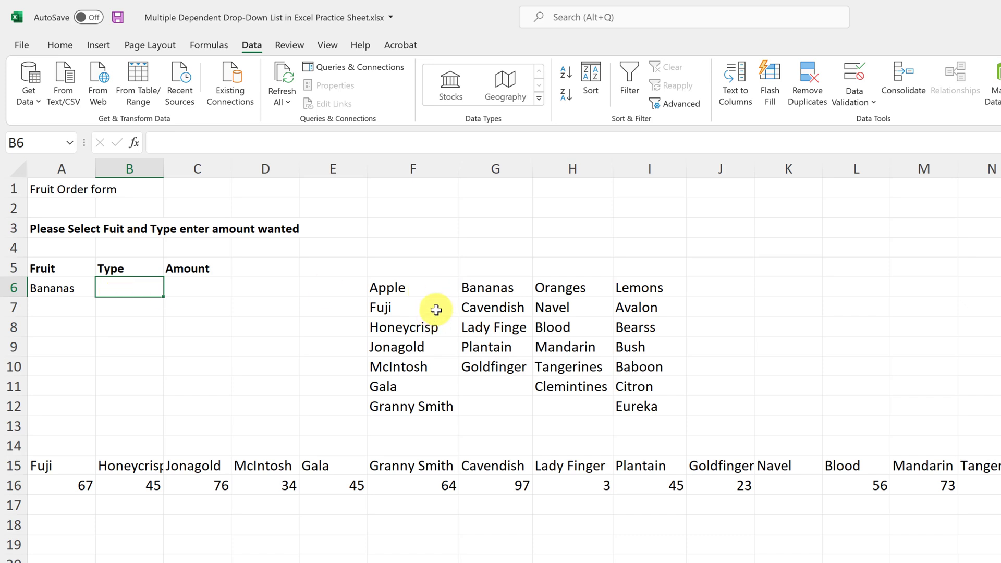
# Step: Build an XLOOKUP function in K6 with A6 as the lookup value and F6:I6 as the lookup array
pyautogui.click(775, 284)
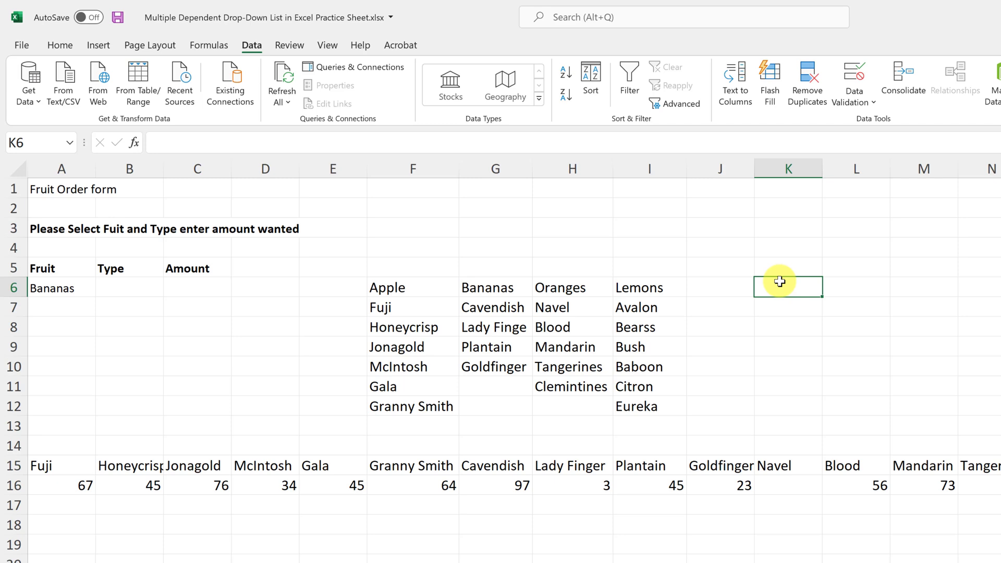
pyautogui.write('=')
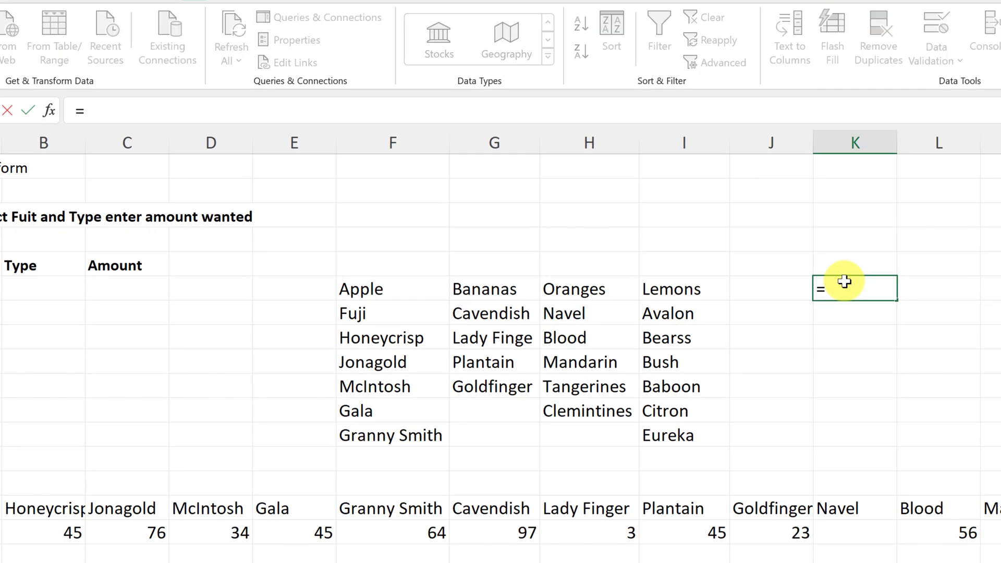
pyautogui.write('xl')
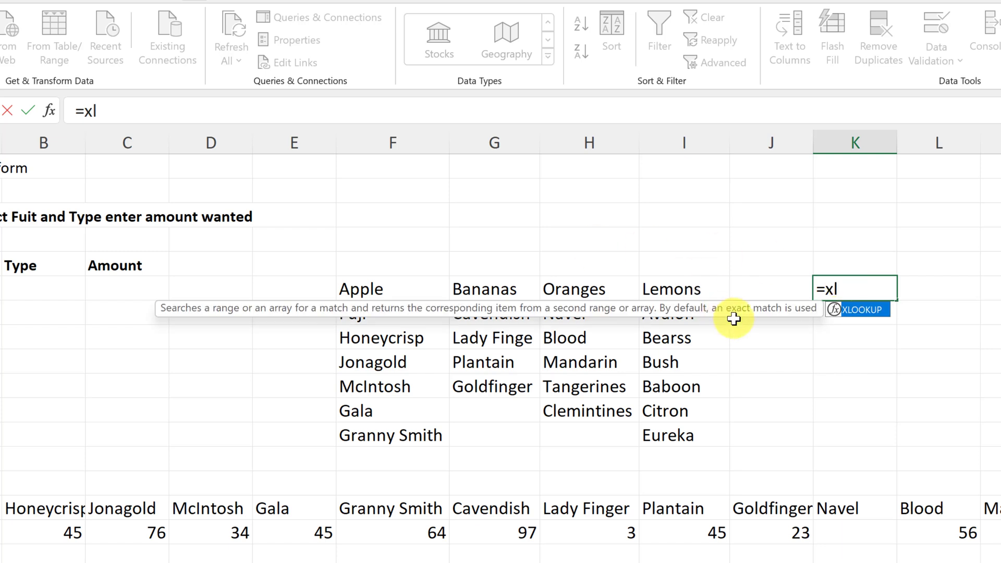
pyautogui.doubleClick(834, 311)
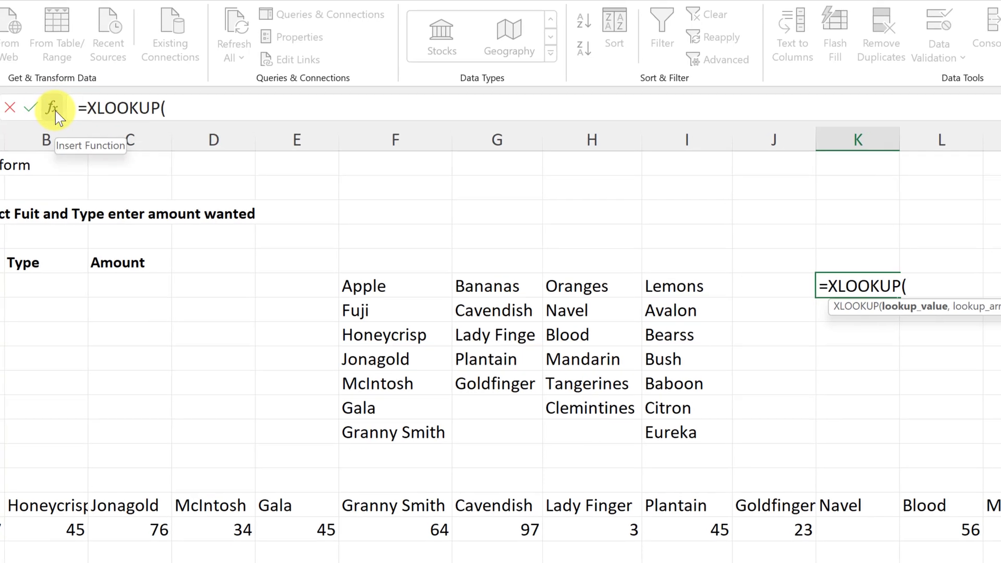
pyautogui.click(50, 111)
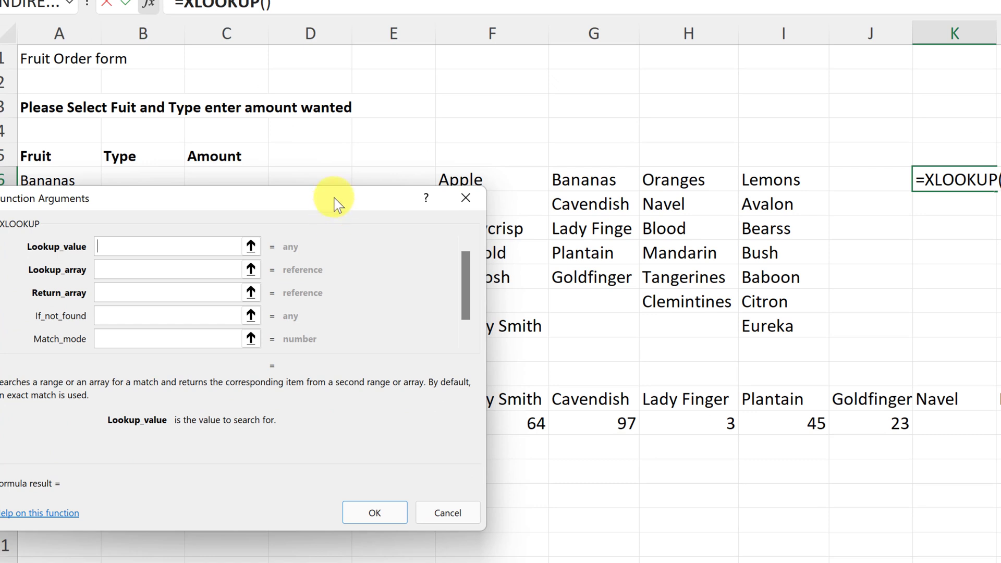
pyautogui.moveTo(334, 204); pyautogui.dragTo(377, 223)
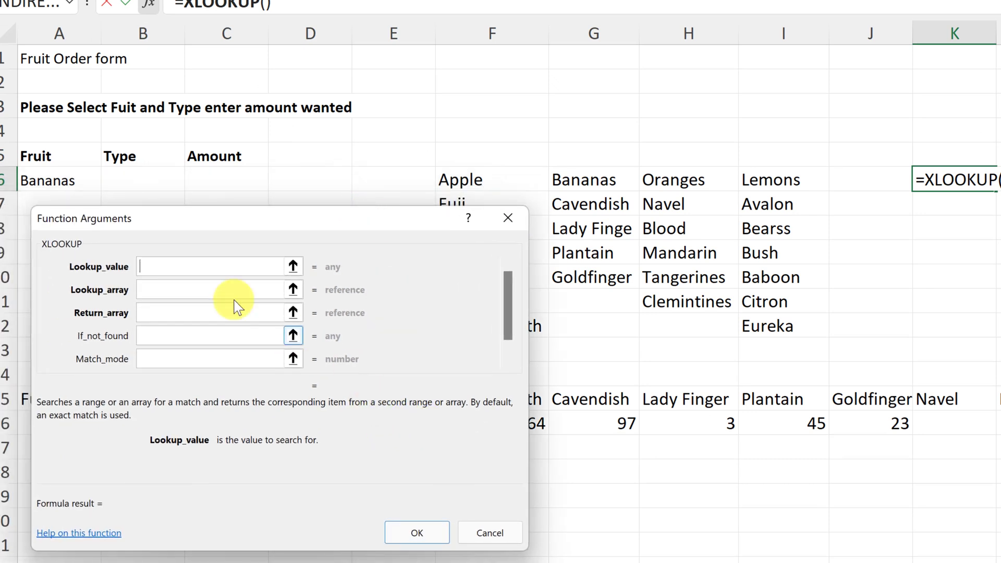
pyautogui.click(51, 179)
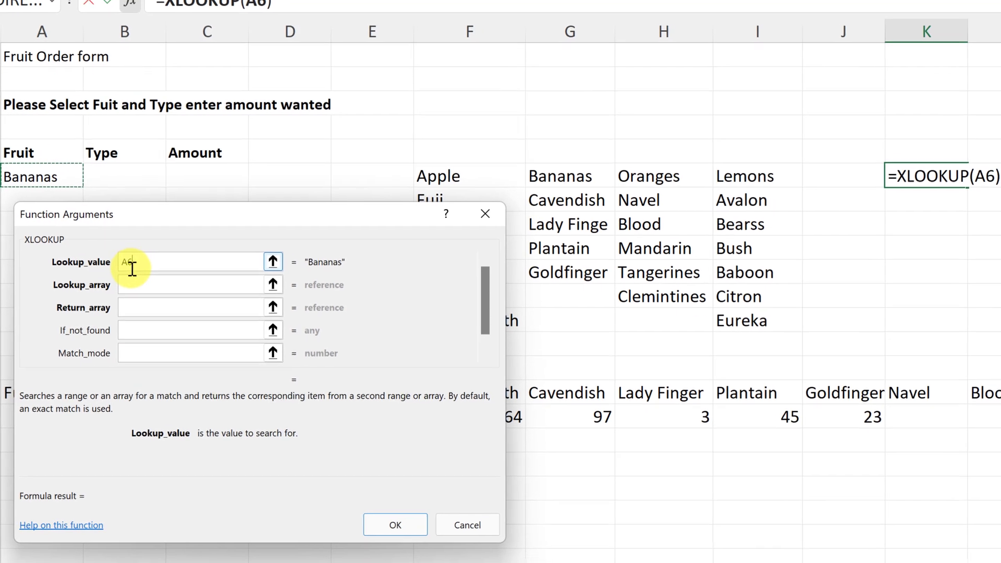
pyautogui.click(139, 291)
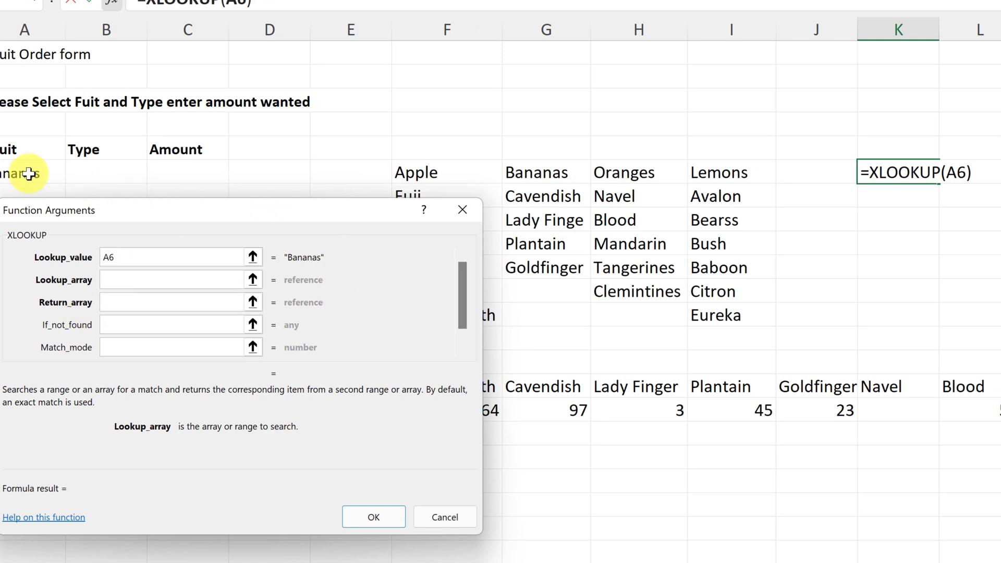
pyautogui.moveTo(420, 168); pyautogui.dragTo(739, 173)
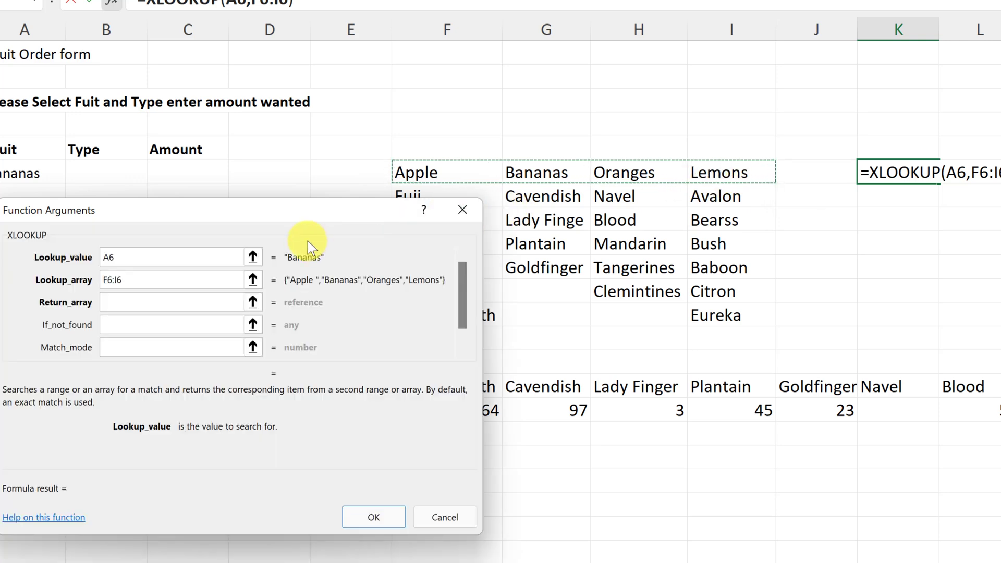
# Step: Set the XLOOKUP return array to F7:I14 and complete the formula in K6
pyautogui.click(185, 302)
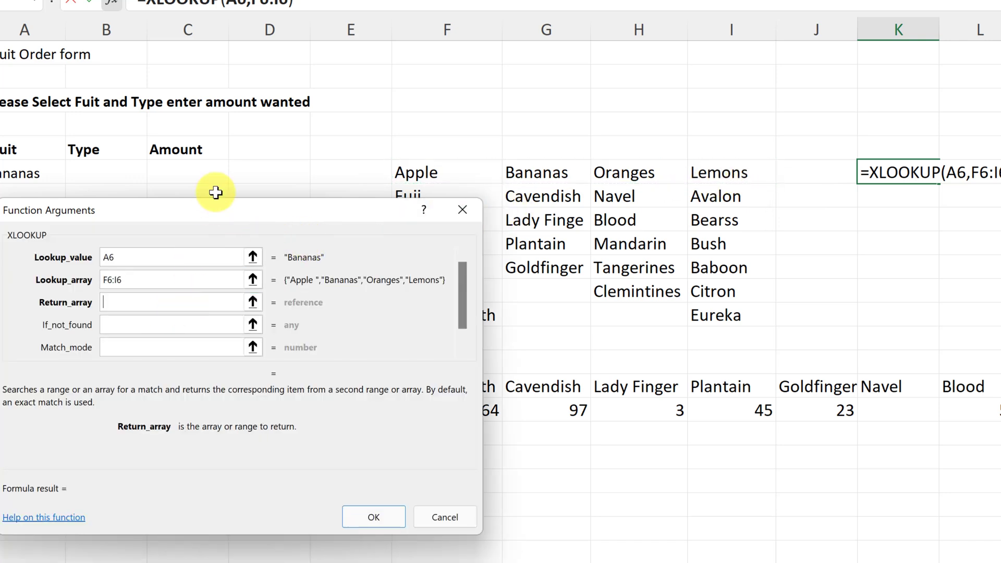
pyautogui.moveTo(209, 226); pyautogui.dragTo(321, 291)
pyautogui.moveTo(312, 363); pyautogui.dragTo(320, 349)
pyautogui.moveTo(406, 196); pyautogui.dragTo(707, 346)
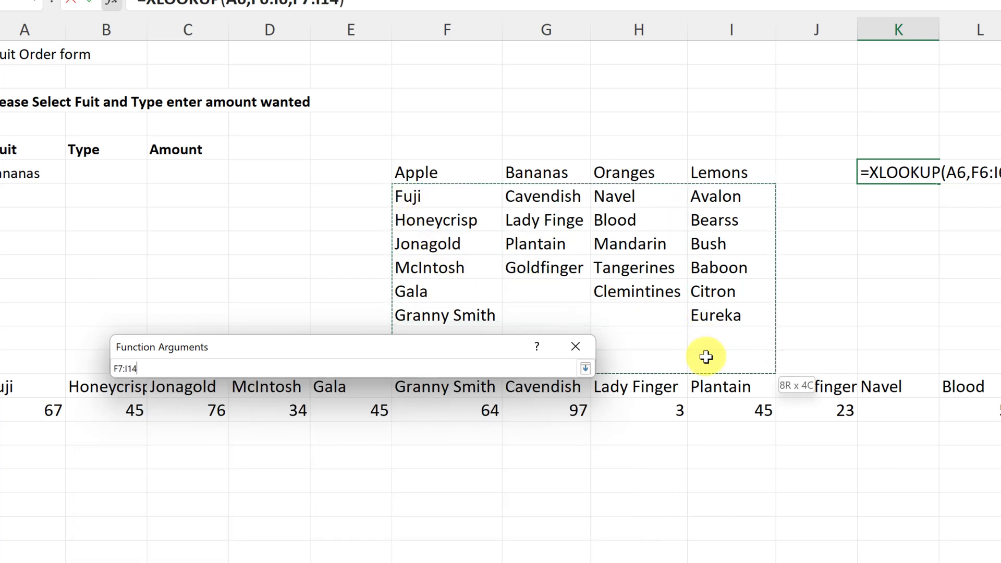
pyautogui.moveTo(705, 357); pyautogui.dragTo(706, 358)
pyautogui.moveTo(457, 351); pyautogui.dragTo(448, 204)
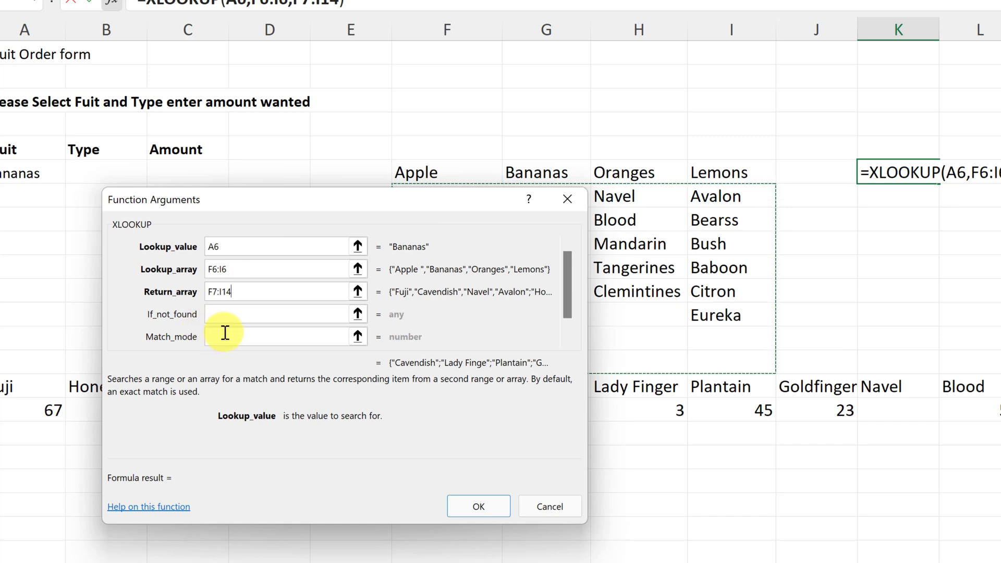
pyautogui.click(462, 508)
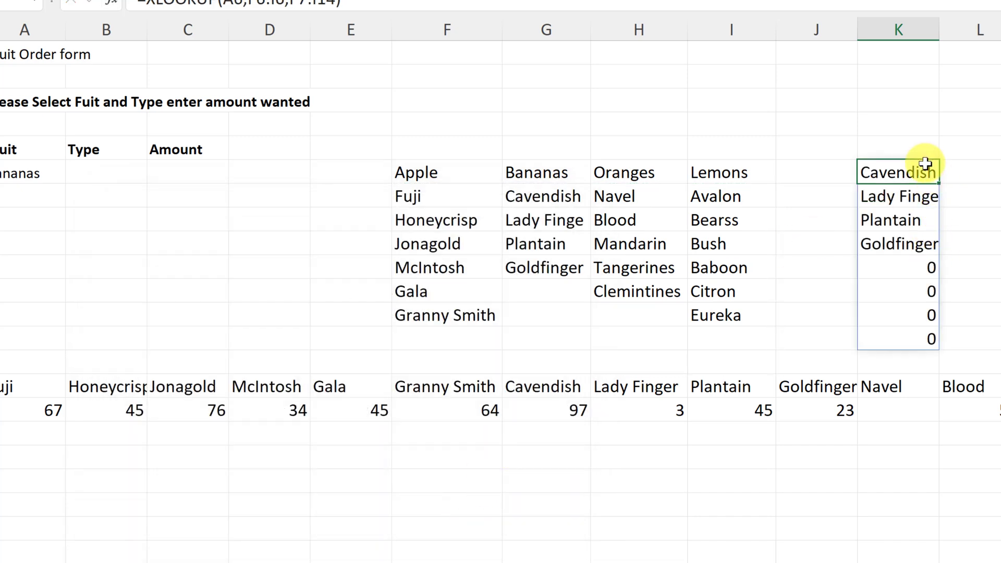
# Step: Choose Apple from the drop-down list in fruit cell A6
pyautogui.click(36, 180)
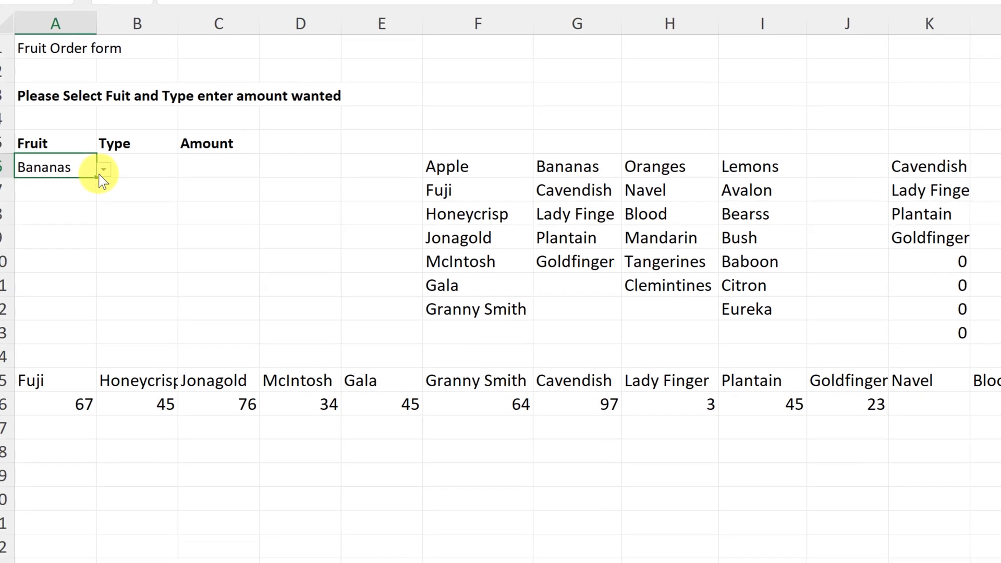
pyautogui.click(72, 176)
pyautogui.click(82, 180)
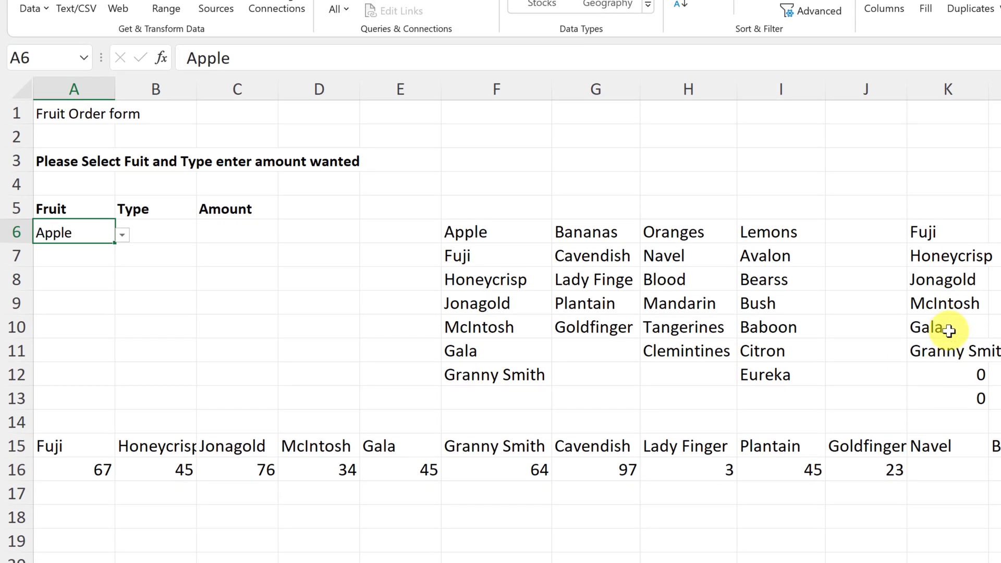
# Step: Append &"" to the XLOOKUP formula in K6 to blank out the zeros in its spilled list
pyautogui.click(934, 236)
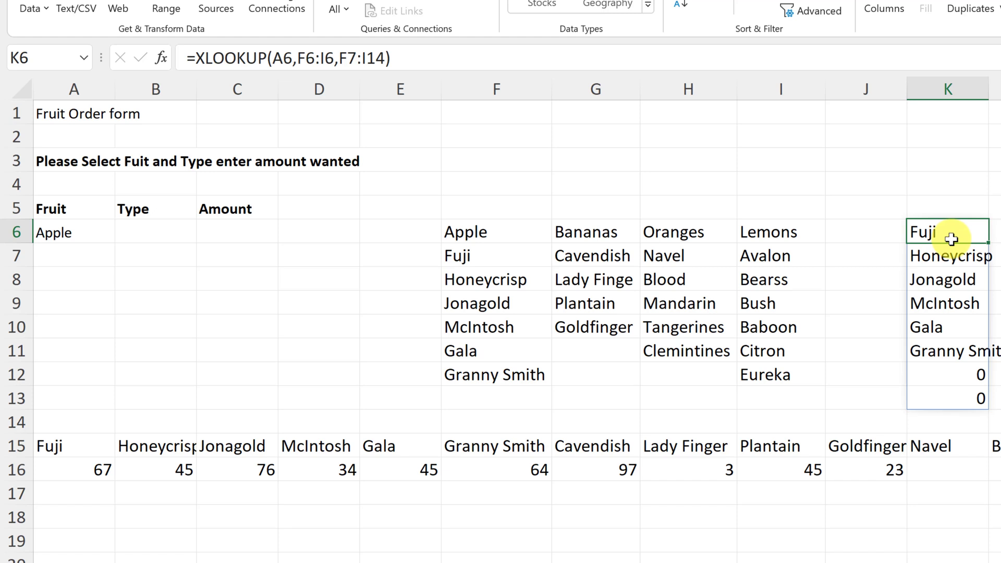
pyautogui.click(405, 60)
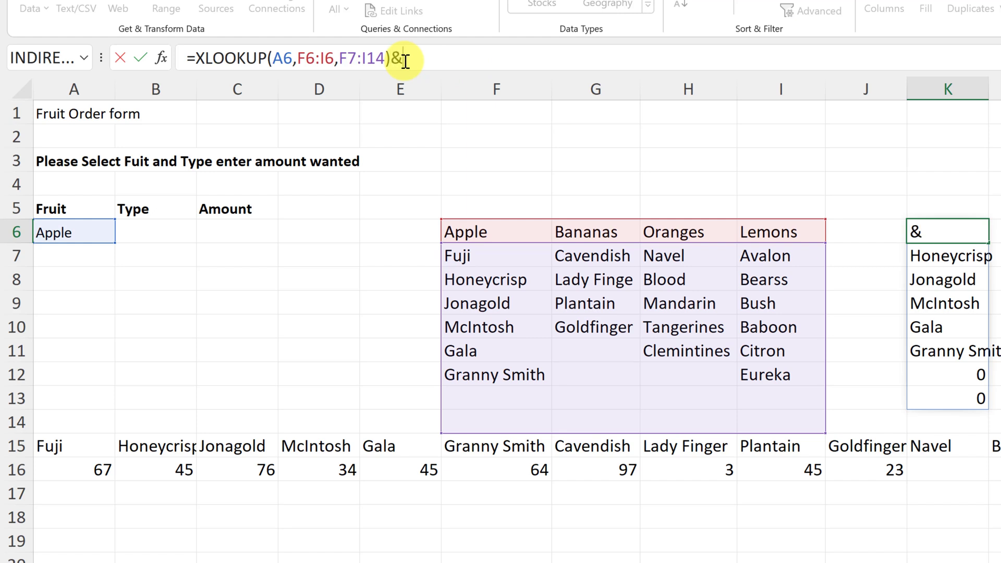
pyautogui.press('Return')
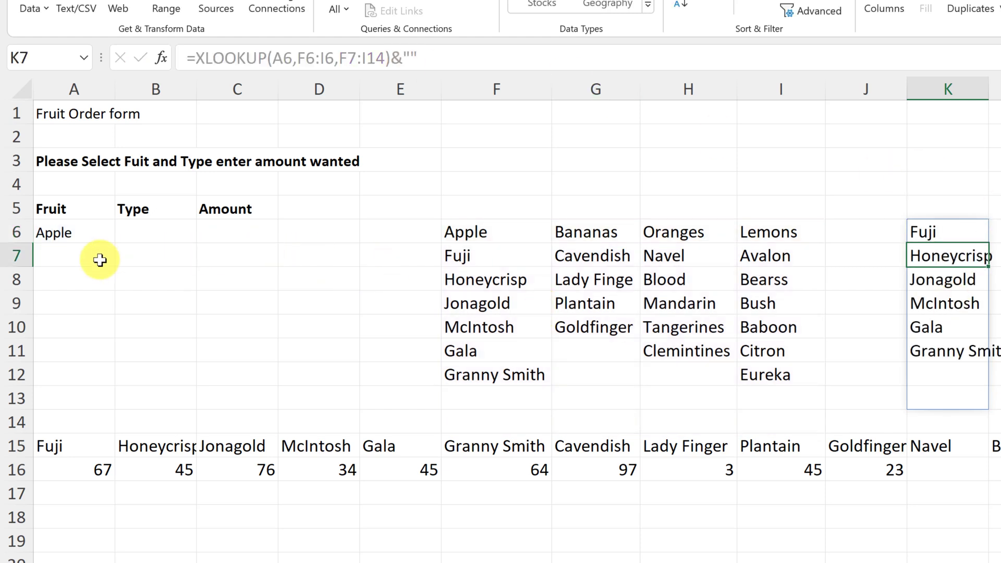
# Step: Switch the fruit in A6 to Bananas to test the revised type list
pyautogui.click(82, 236)
pyautogui.click(122, 235)
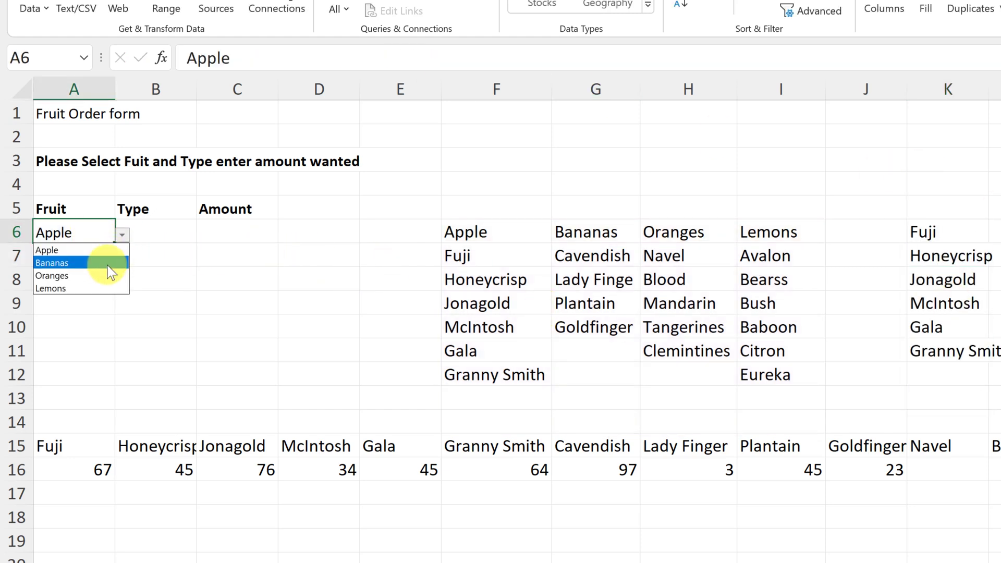
pyautogui.click(111, 271)
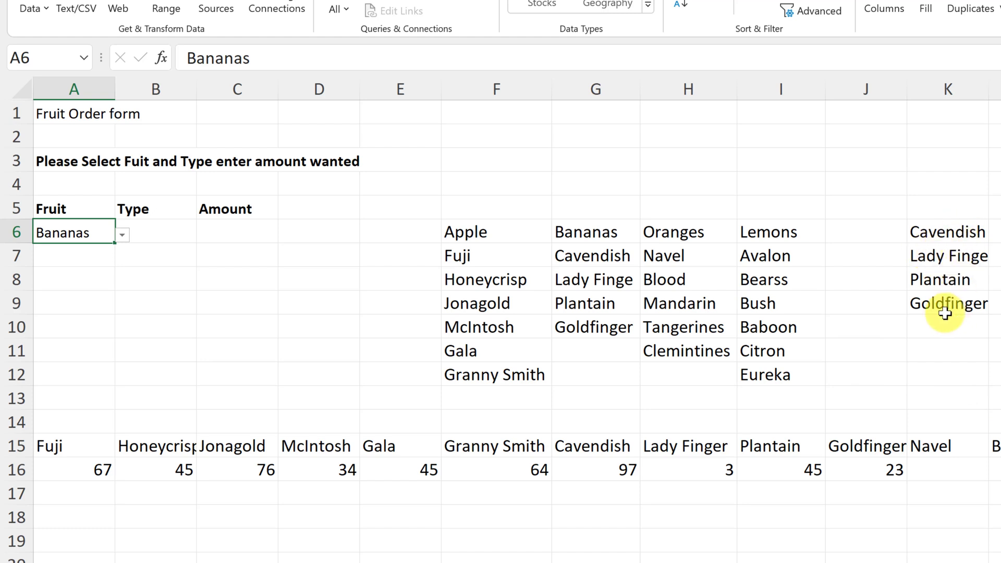
# Step: Add list data validation to the Type cell B6 with =$K$6 as its source
pyautogui.click(170, 235)
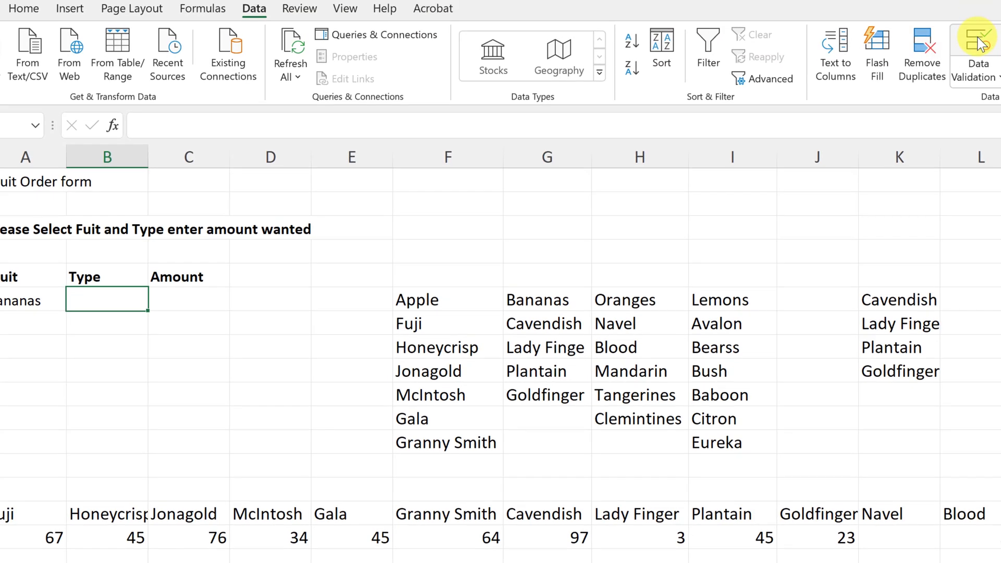
pyautogui.click(977, 45)
pyautogui.click(303, 437)
pyautogui.click(223, 496)
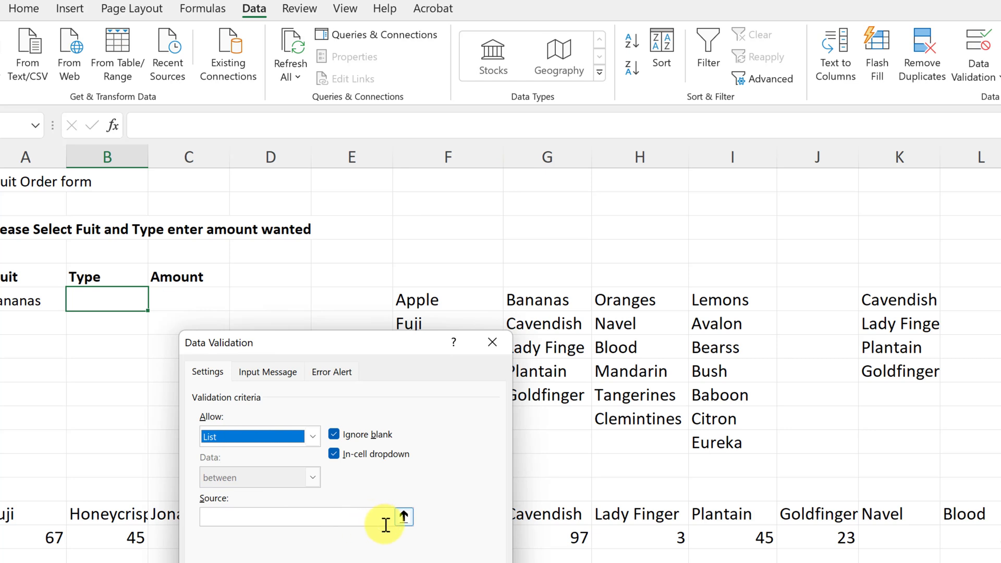
pyautogui.click(404, 516)
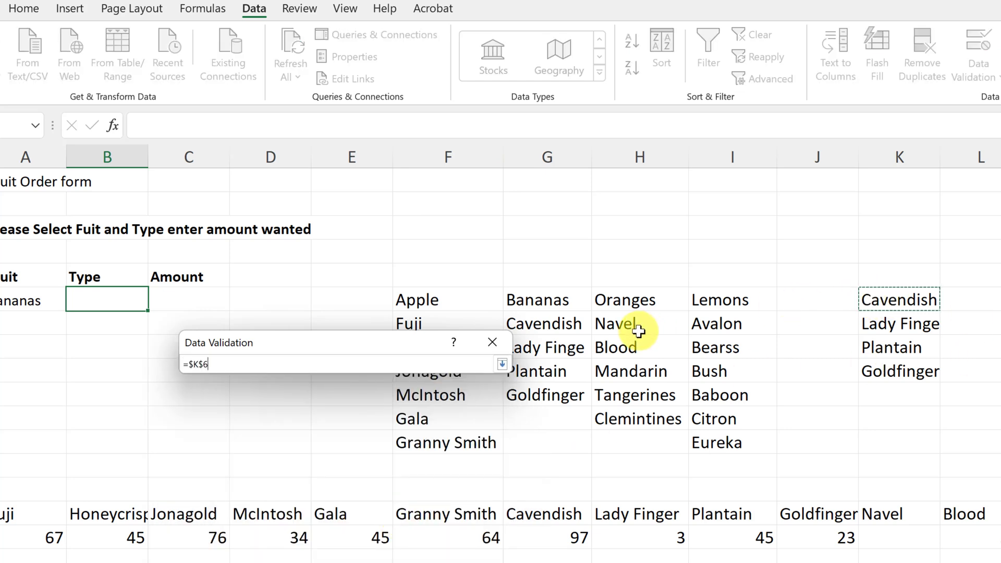
pyautogui.press('Return')
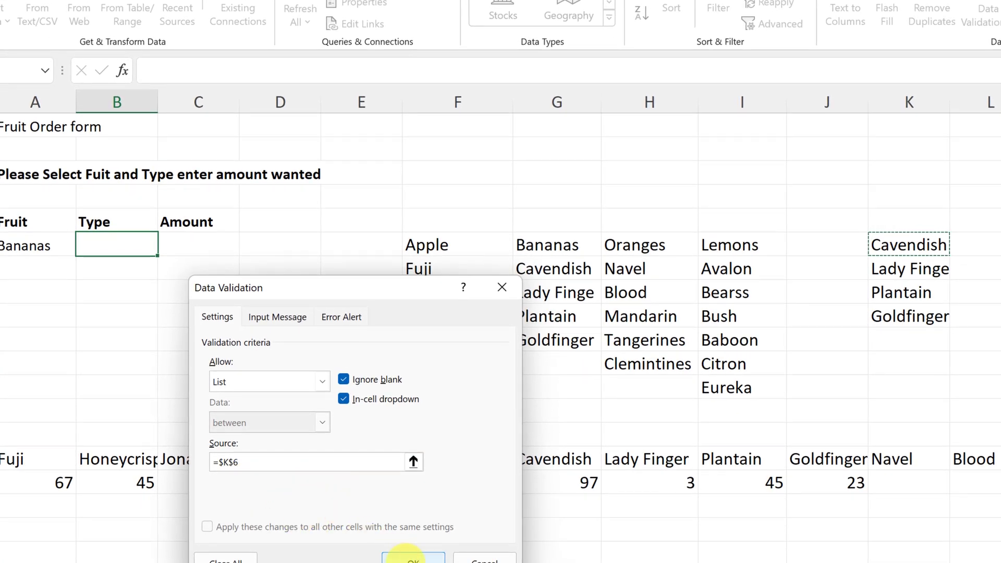
pyautogui.click(413, 559)
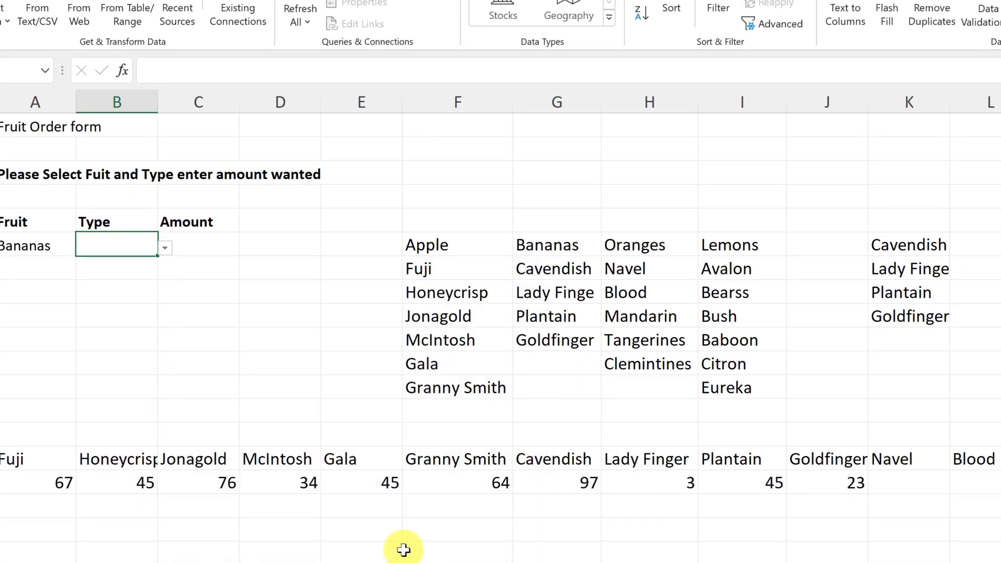
# Step: Extend the validation source of B6 to the whole spilled list starting at K6 and check its drop-down options
pyautogui.click(164, 249)
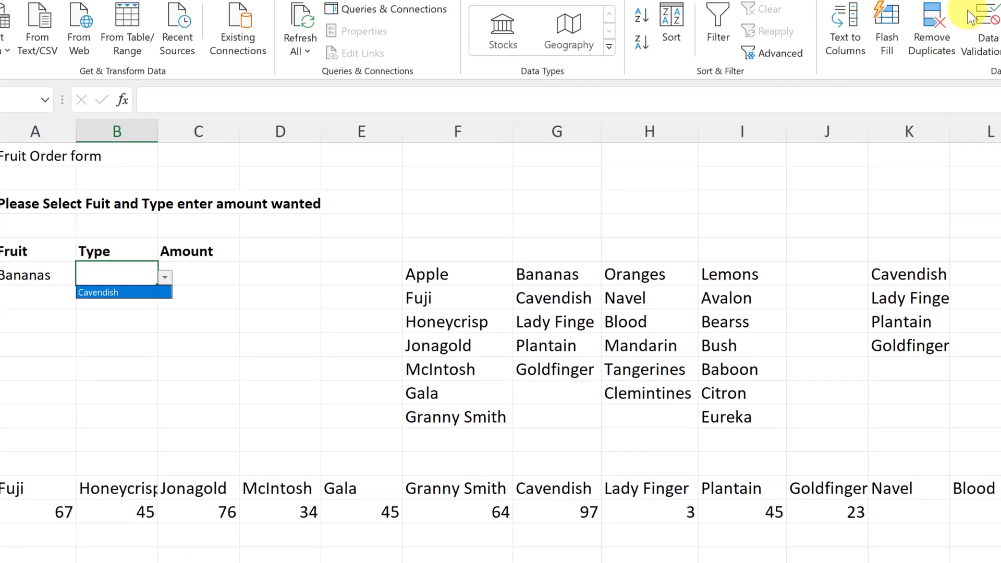
pyautogui.click(980, 19)
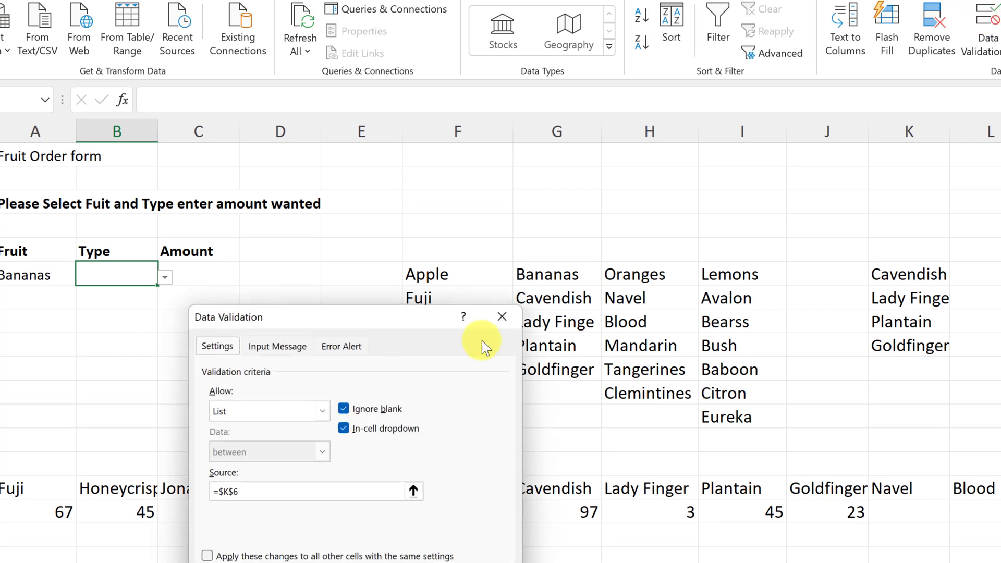
pyautogui.click(295, 494)
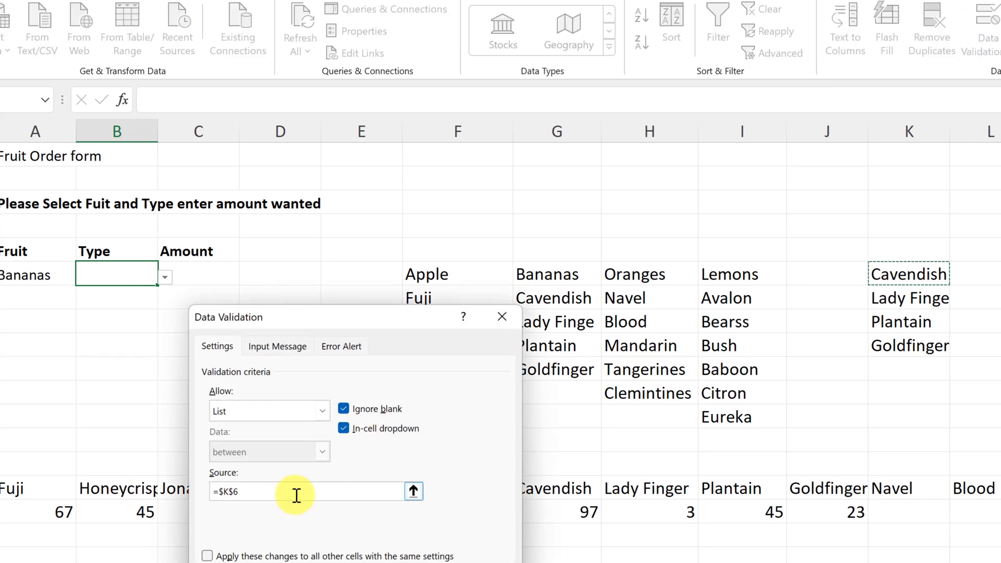
pyautogui.press('Return')
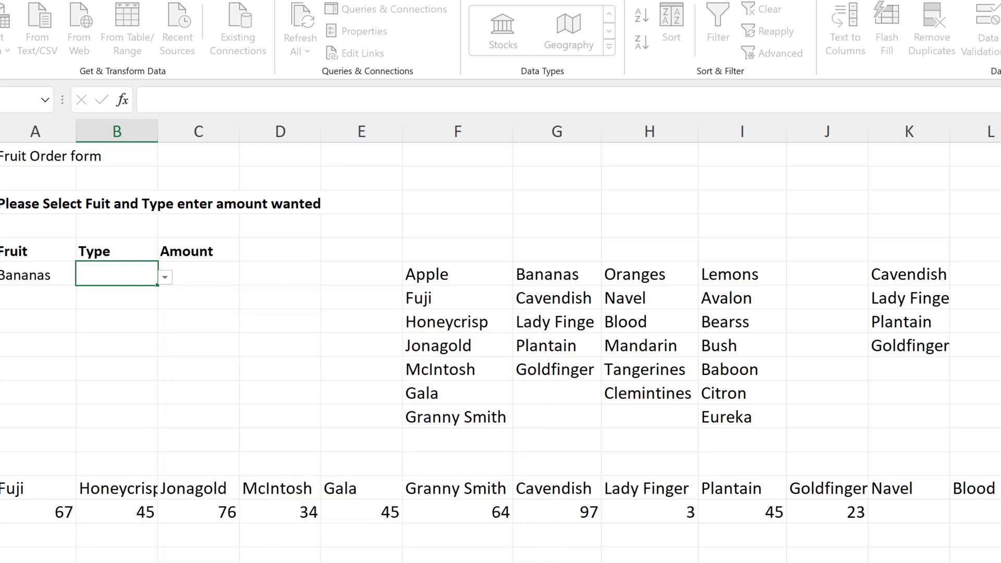
pyautogui.click(170, 277)
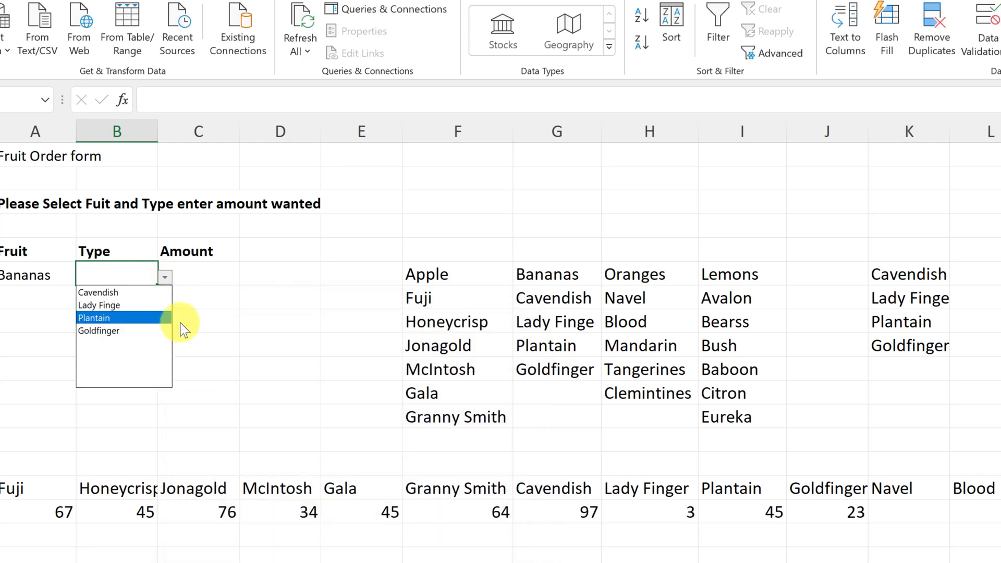
pyautogui.press('Escape')
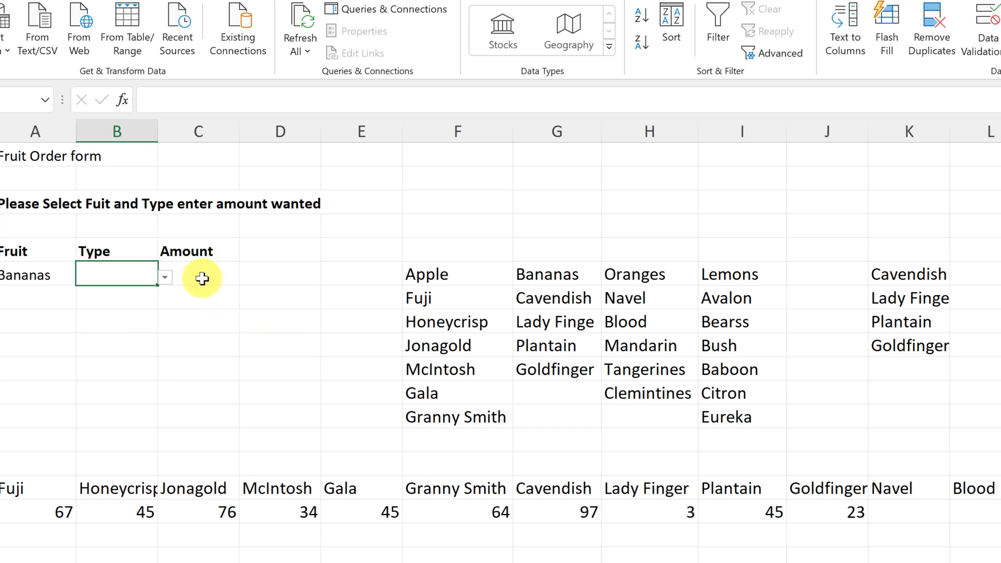
# Step: Choose Oranges as the fruit in A6 and Mandarin as the type in B6
pyautogui.click(73, 276)
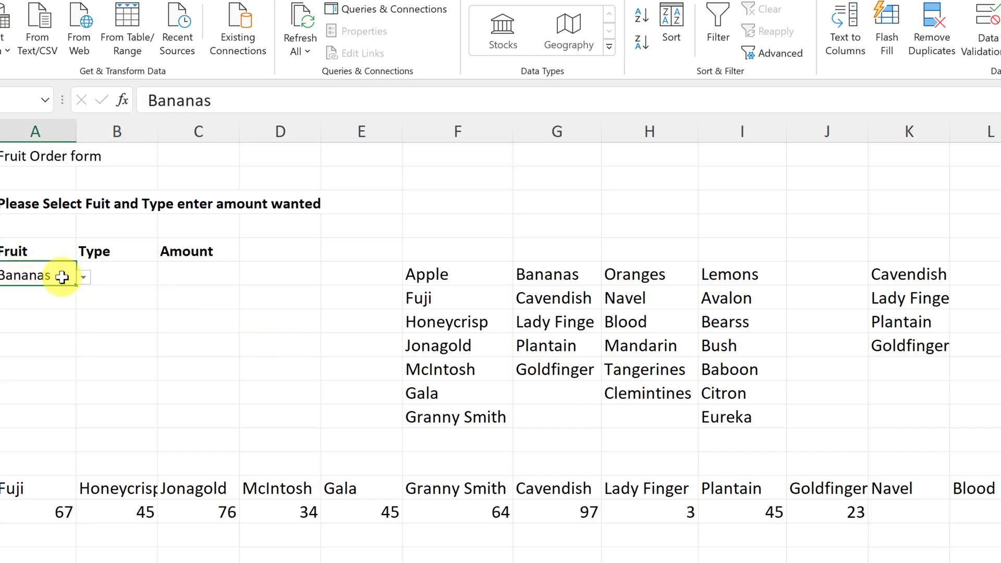
pyautogui.click(18, 318)
pyautogui.click(130, 277)
pyautogui.click(165, 277)
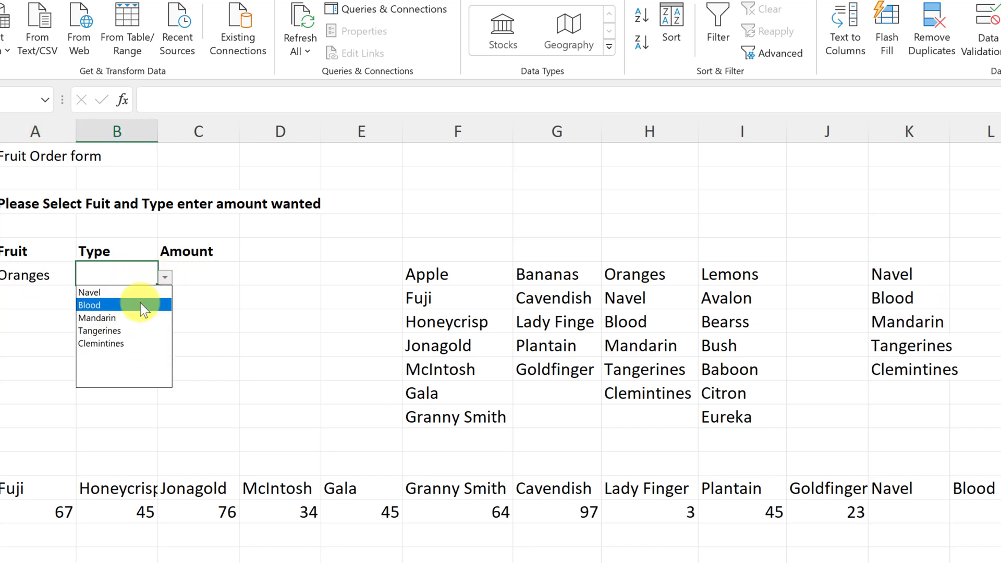
pyautogui.click(139, 322)
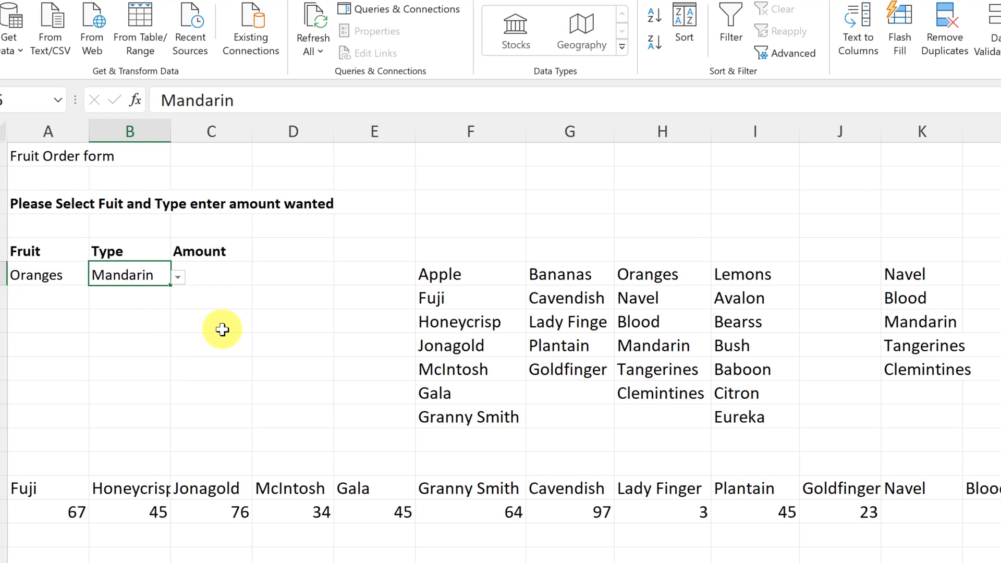
pyautogui.click(890, 246)
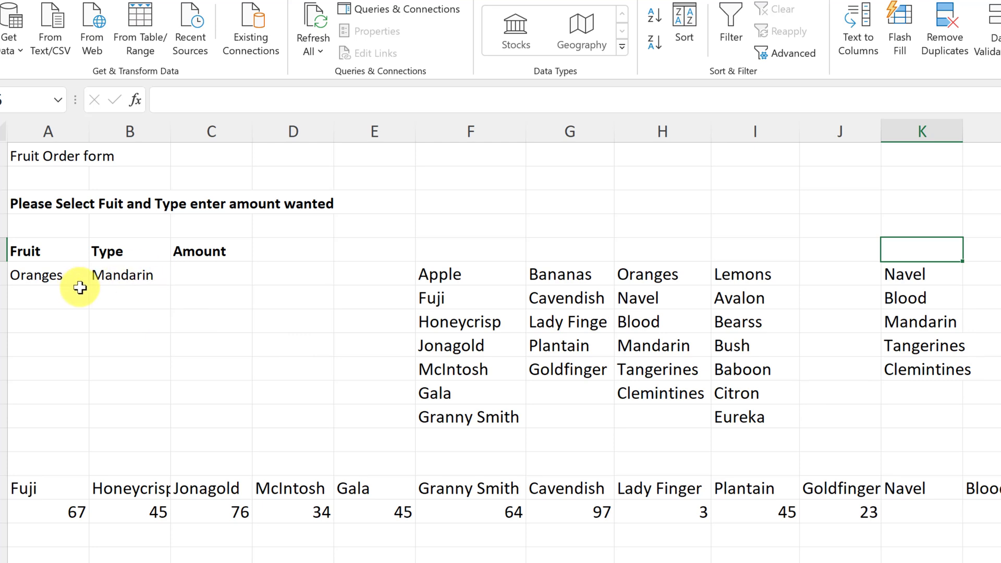
pyautogui.click(192, 277)
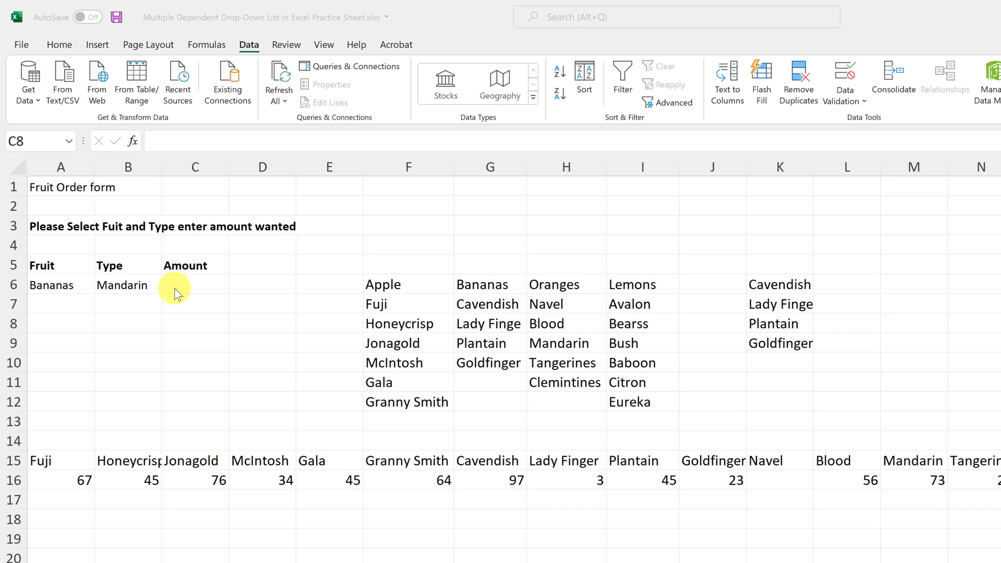
# Step: Start an XLOOKUP function in the Amount cell C6 with the type cell B6 as the lookup value
pyautogui.click(180, 284)
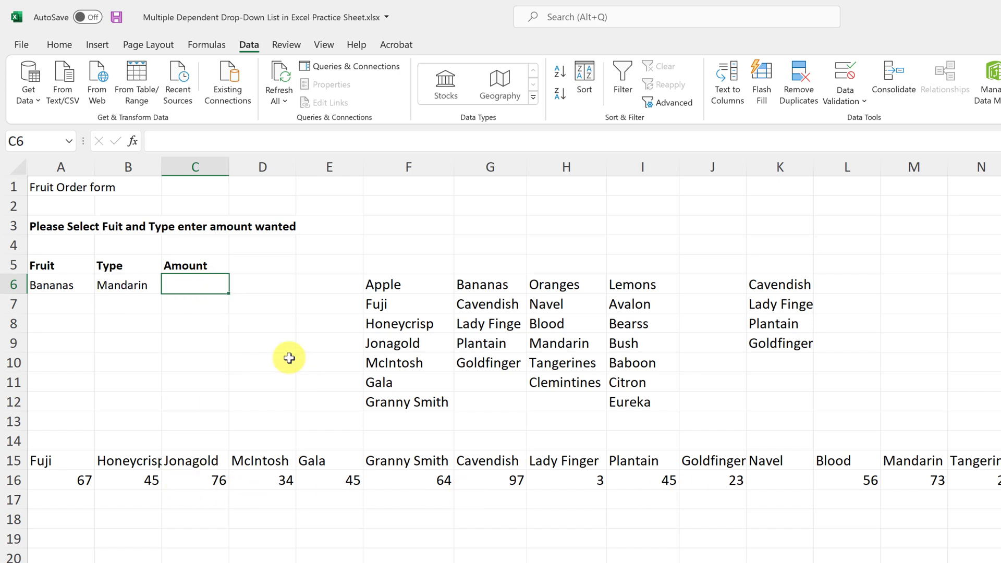
pyautogui.write('=')
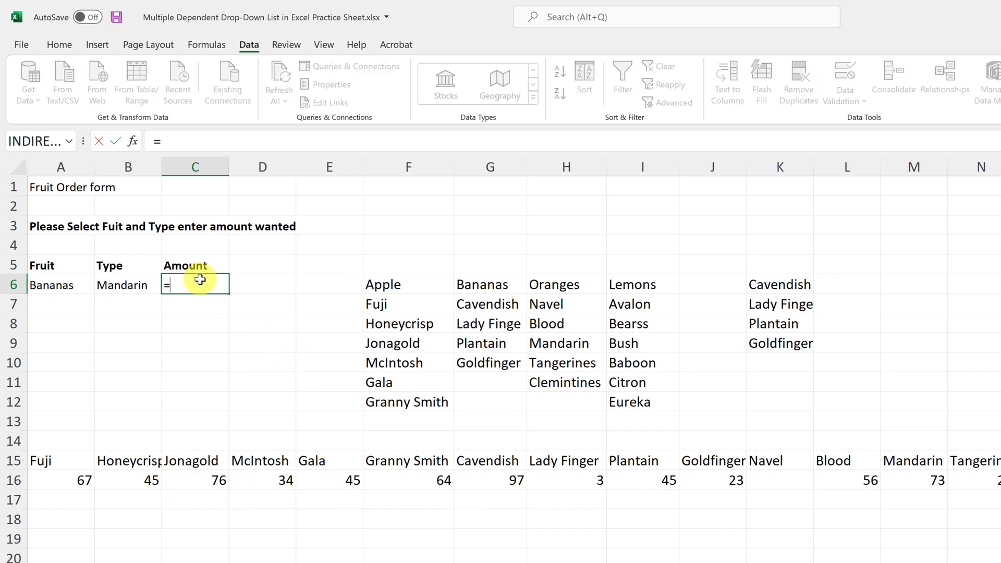
pyautogui.write('x')
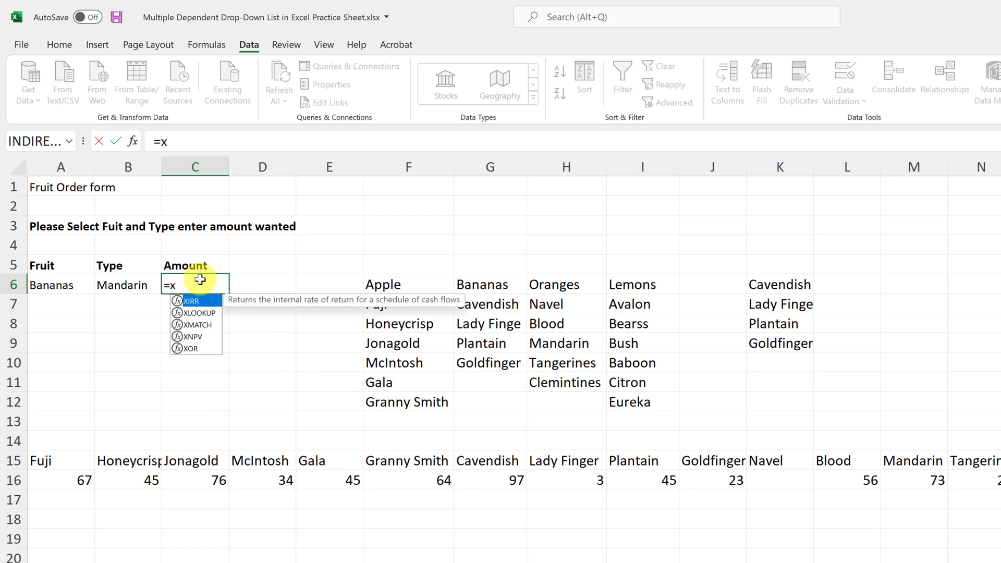
pyautogui.write('lo')
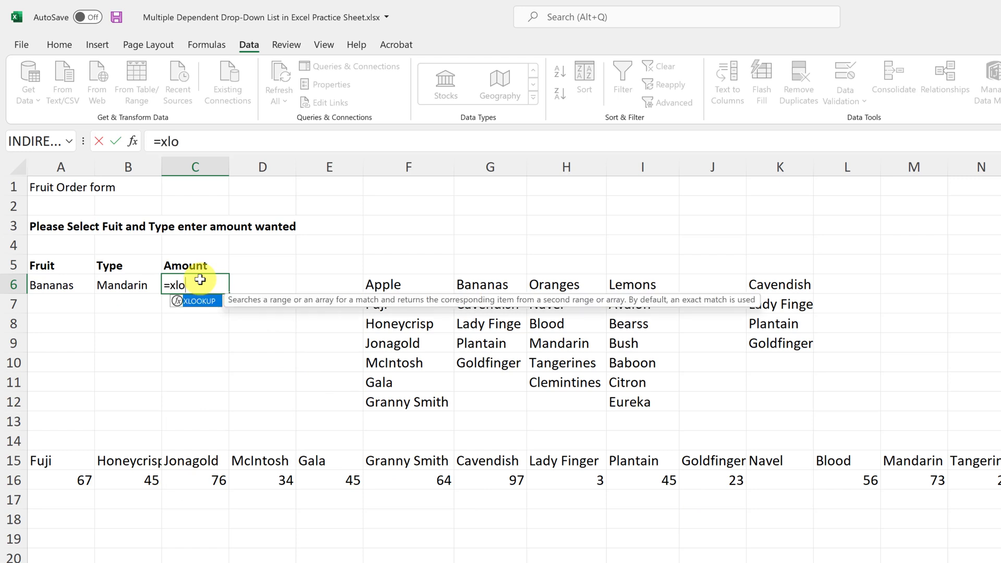
pyautogui.doubleClick(179, 301)
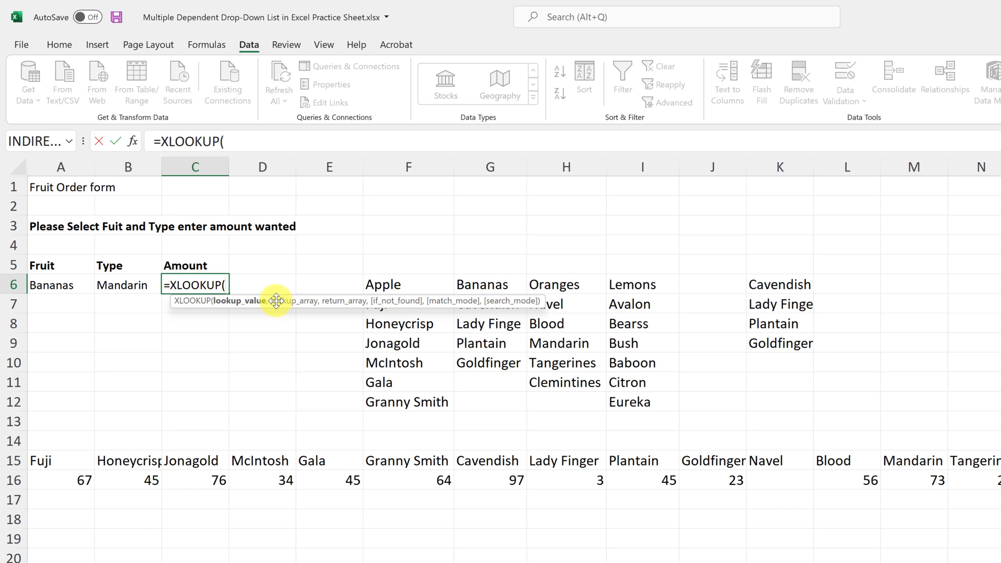
pyautogui.click(115, 287)
pyautogui.write(',')
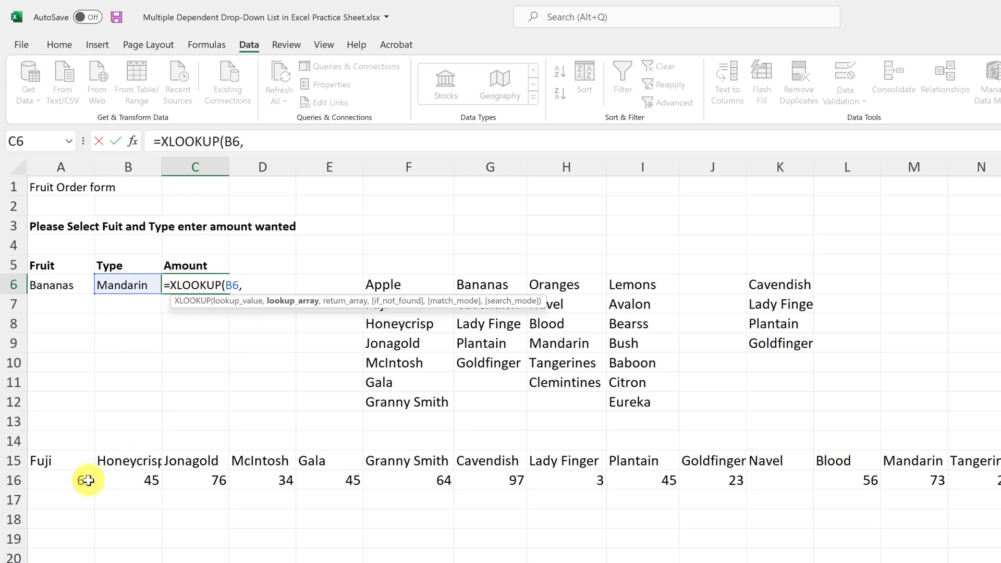
# Step: Set the XLOOKUP lookup array to A15:U15 and the return array to A16:U16, and complete the formula in C6
pyautogui.moveTo(61, 460); pyautogui.dragTo(927, 458)
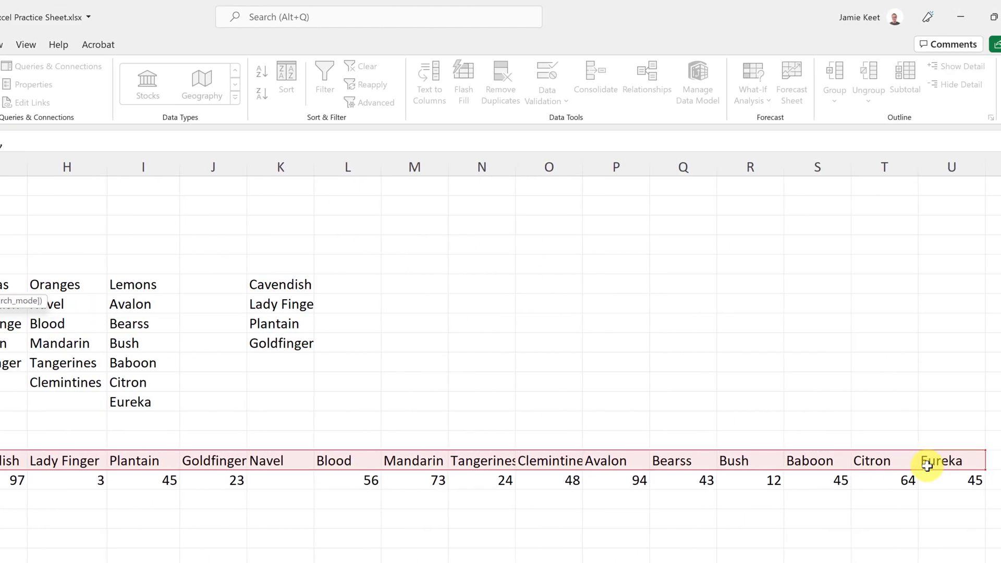
pyautogui.moveTo(980, 480); pyautogui.dragTo(21, 500)
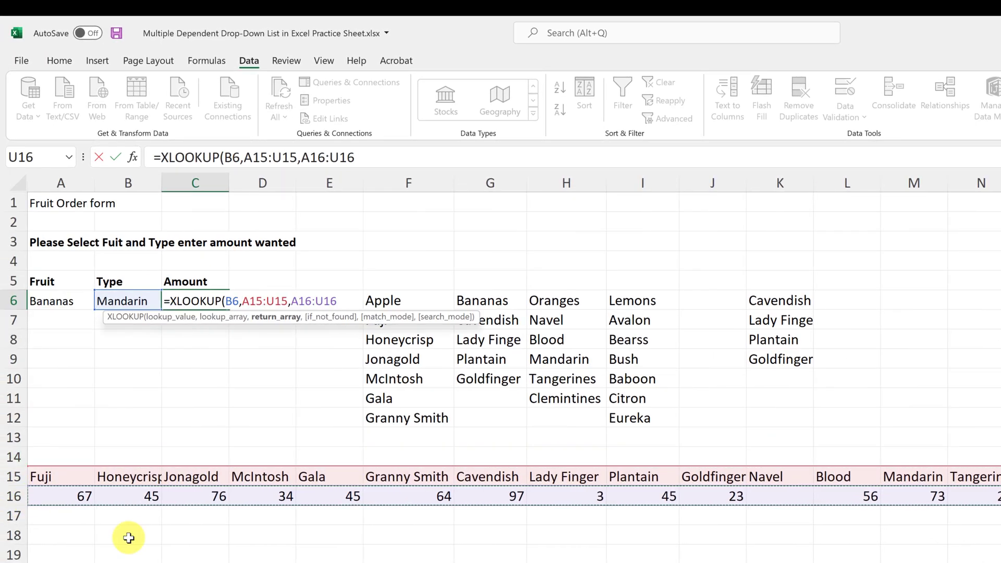
pyautogui.press('Return')
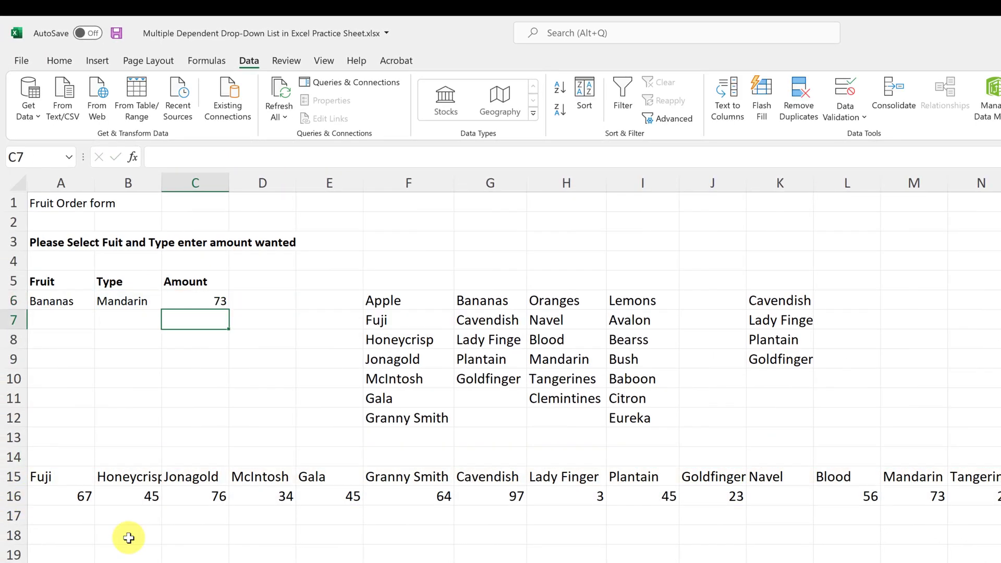
# Step: Choose Lady Finge as the type in B6 and check how that name is spelled in H15
pyautogui.click(133, 304)
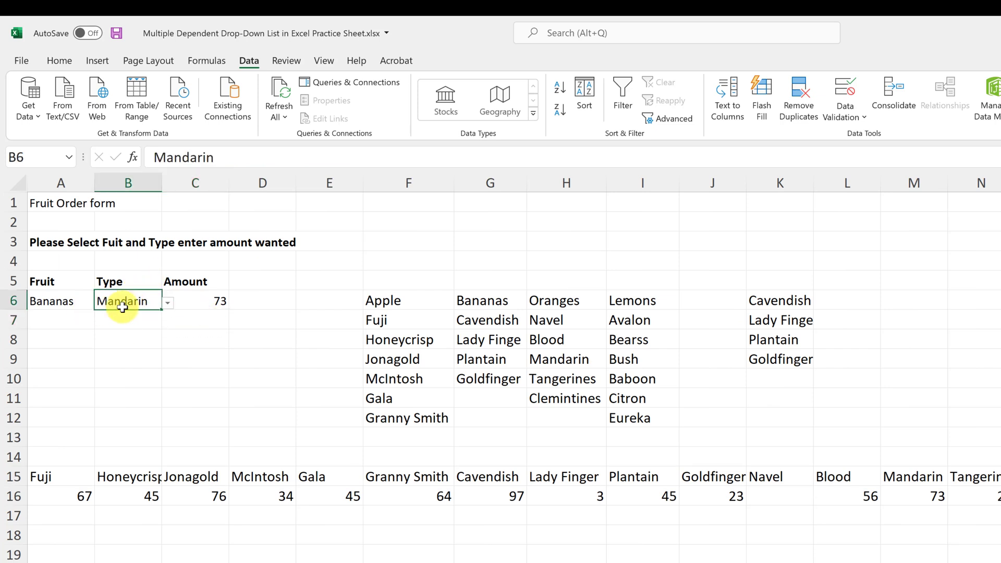
pyautogui.click(166, 302)
pyautogui.click(129, 327)
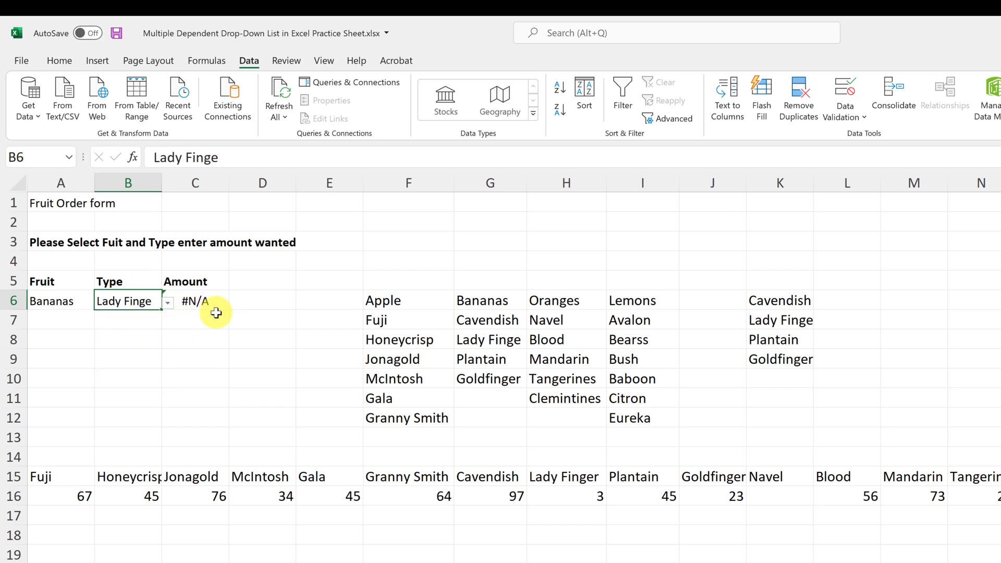
pyautogui.click(570, 477)
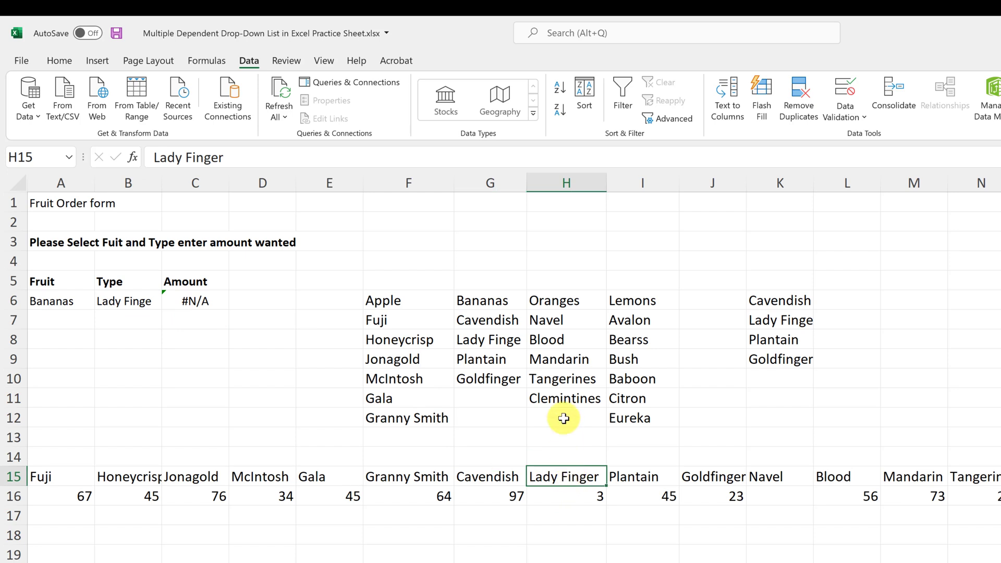
# Step: Correct the banana type name in G8 to Lady Finger
pyautogui.click(517, 351)
pyautogui.click(521, 340)
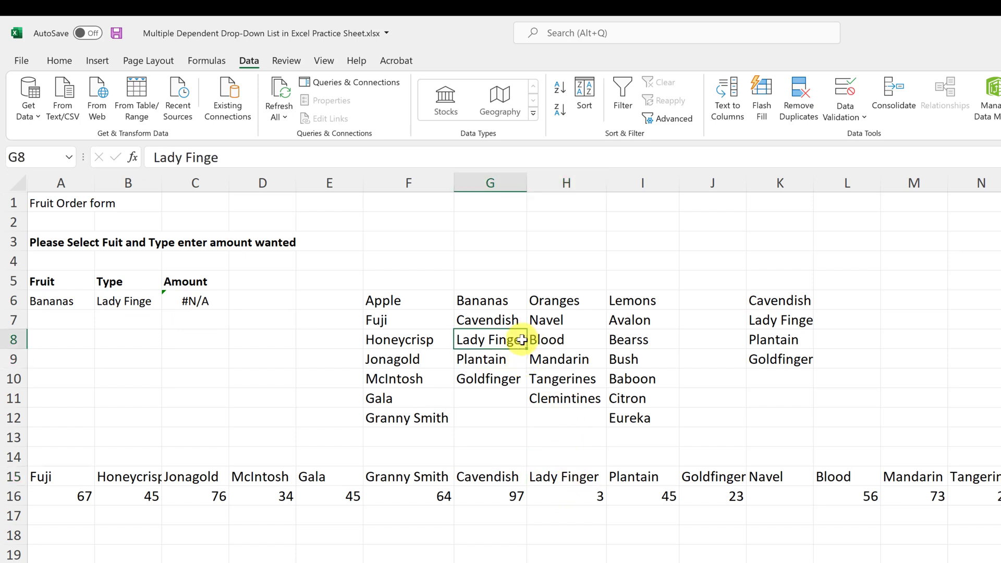
pyautogui.moveTo(531, 340); pyautogui.dragTo(533, 345)
pyautogui.write('r')
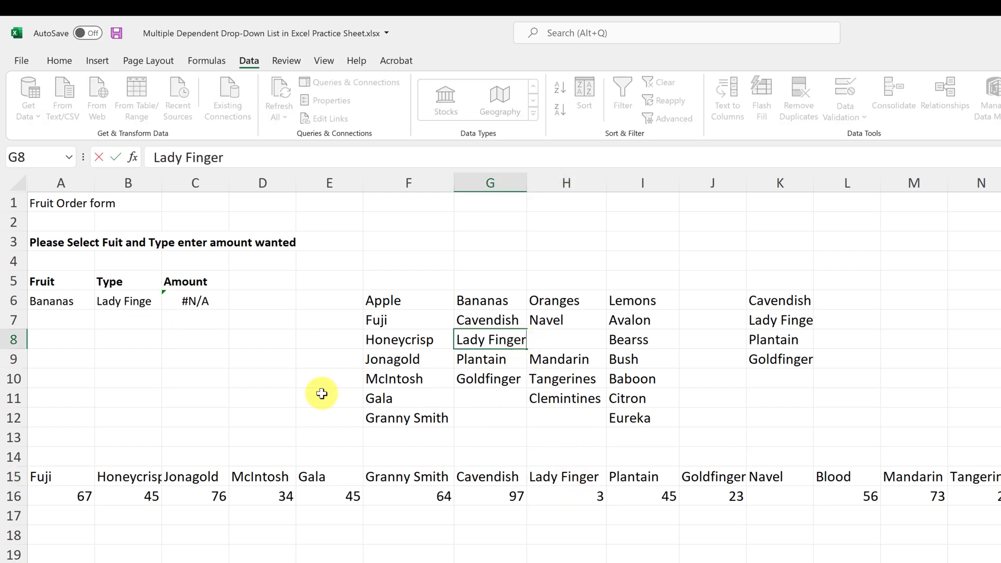
pyautogui.click(321, 394)
# Step: Choose Lady Finger as the type in B6 from its drop-down list
pyautogui.click(121, 306)
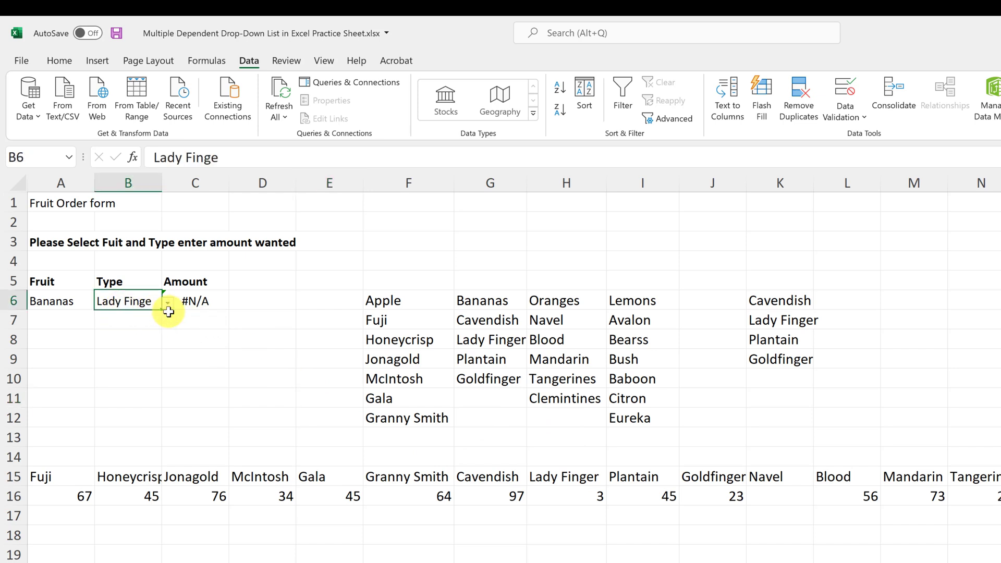
pyautogui.click(166, 314)
pyautogui.click(147, 301)
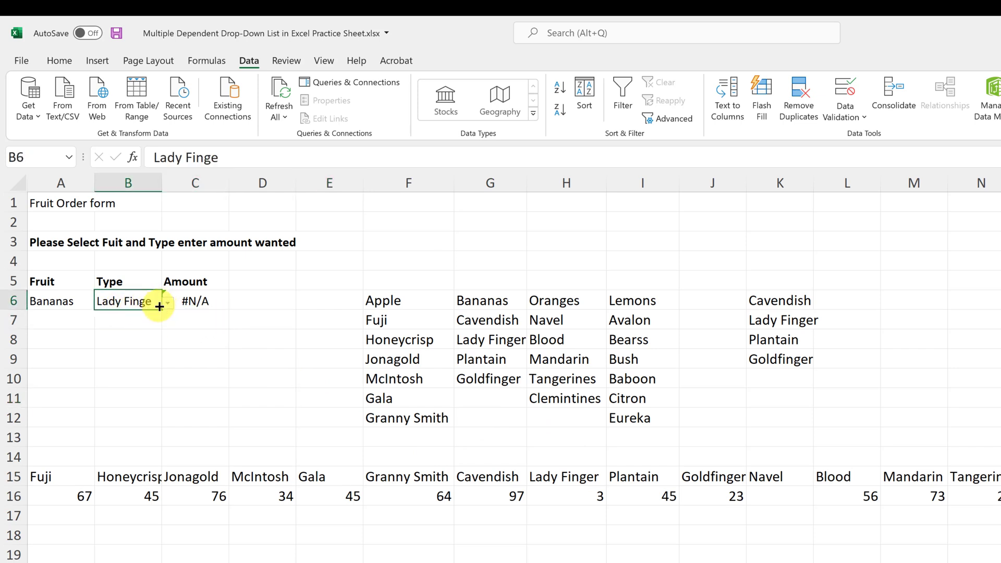
pyautogui.click(167, 308)
pyautogui.click(144, 328)
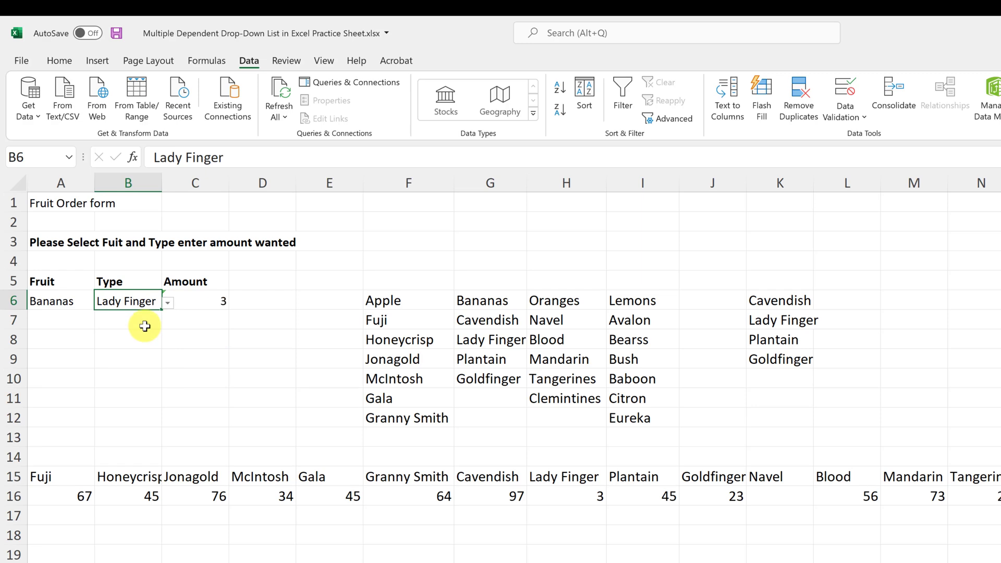
pyautogui.click(206, 347)
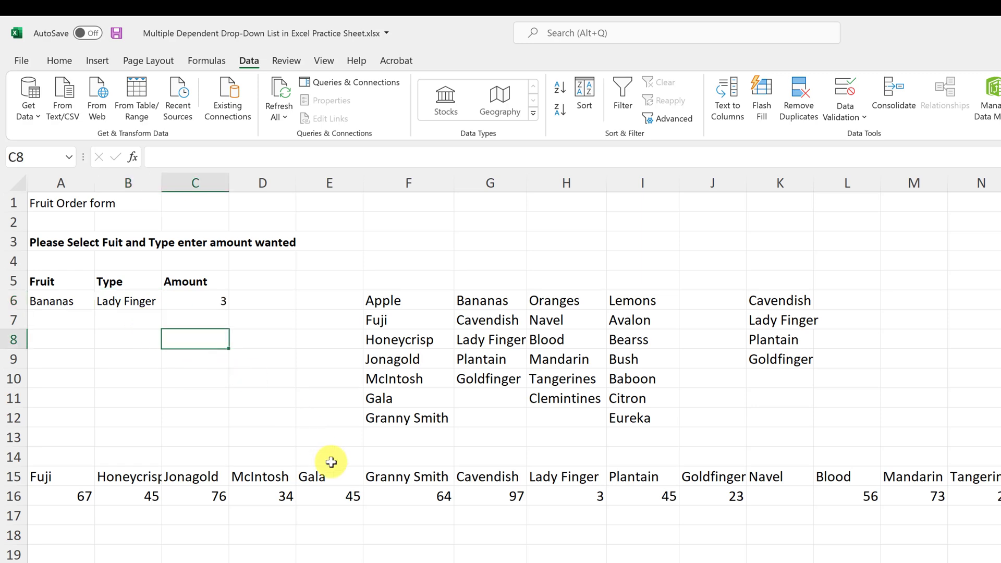
pyautogui.click(80, 319)
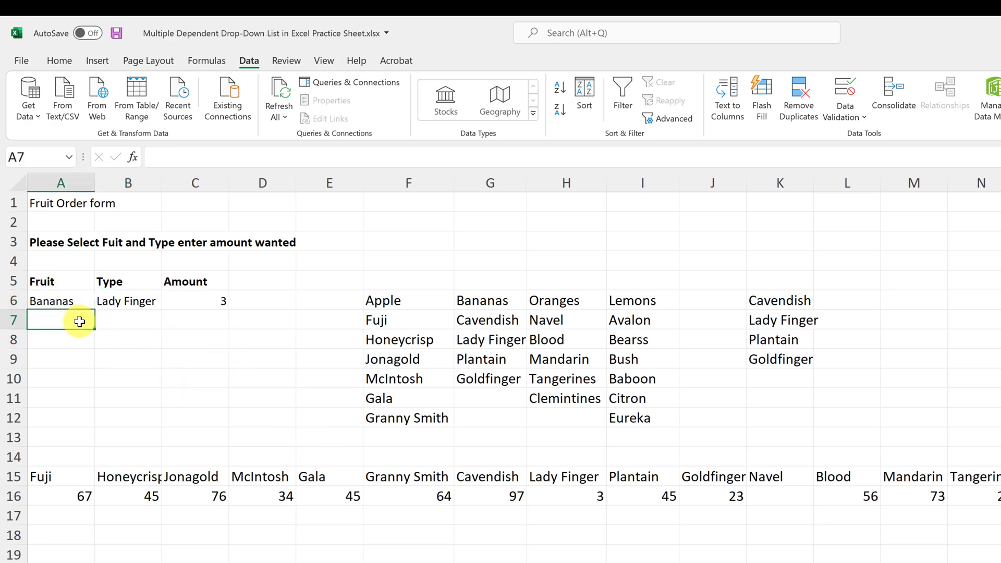
pyautogui.press('Up')
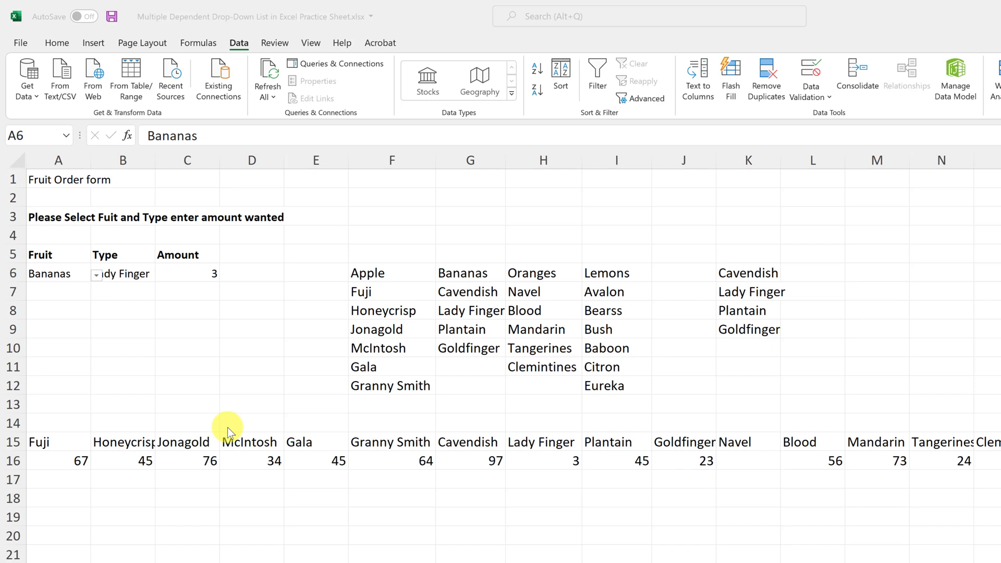
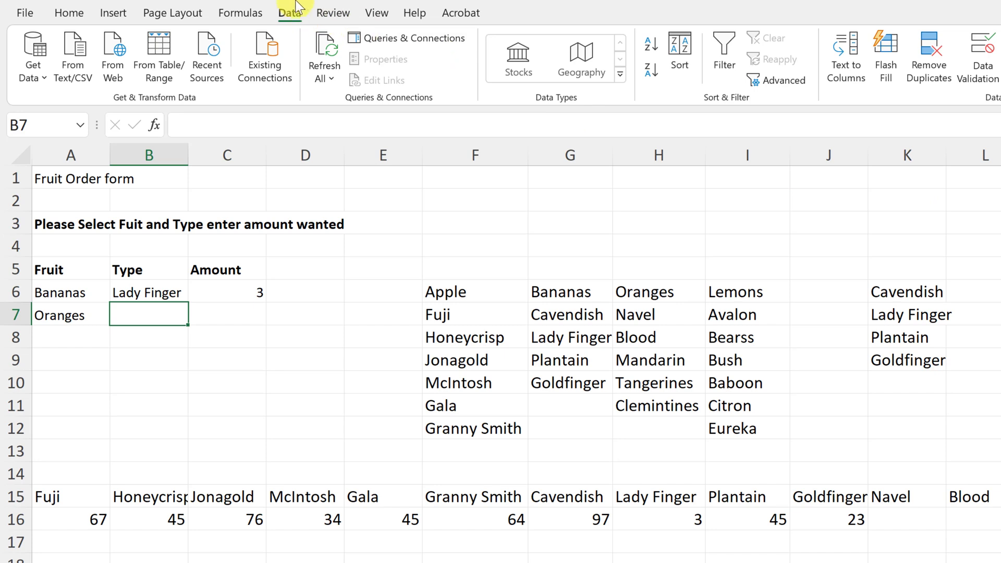
# Step: Set the data validation of type cell B7 to allow a list and begin an XLOOKUP formula as its source
pyautogui.click(988, 46)
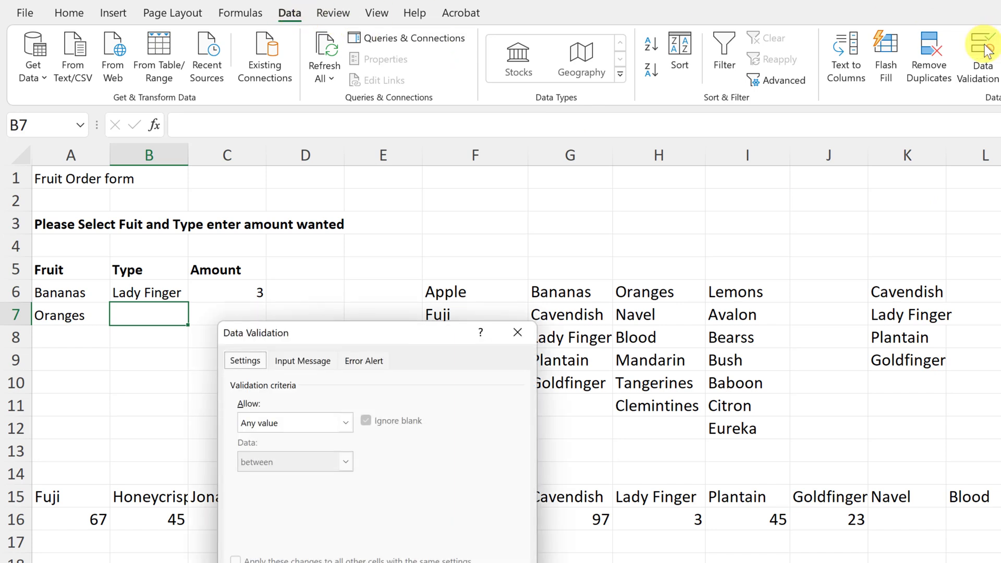
pyautogui.click(348, 423)
pyautogui.click(298, 472)
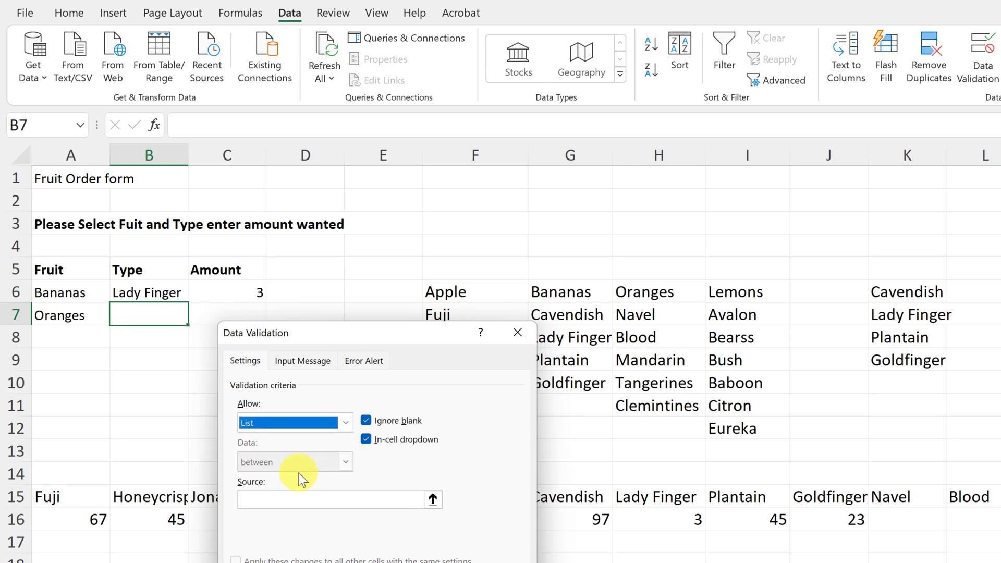
pyautogui.click(272, 501)
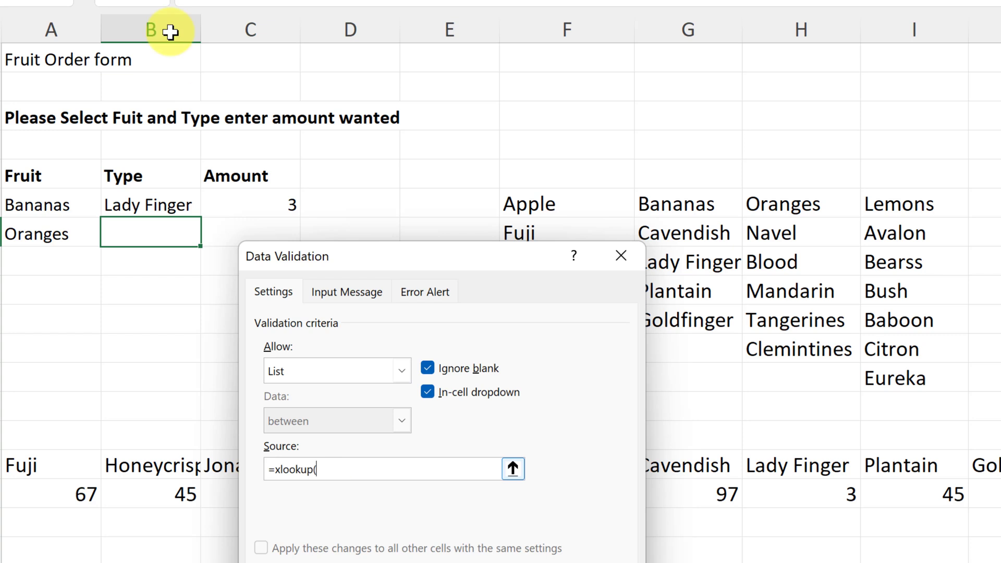
# Step: Complete the B7 list source with lookup value $A$7, lookup array $F$6:$I$6 and return array $F$7:$I$13, and apply the validation
pyautogui.click(46, 236)
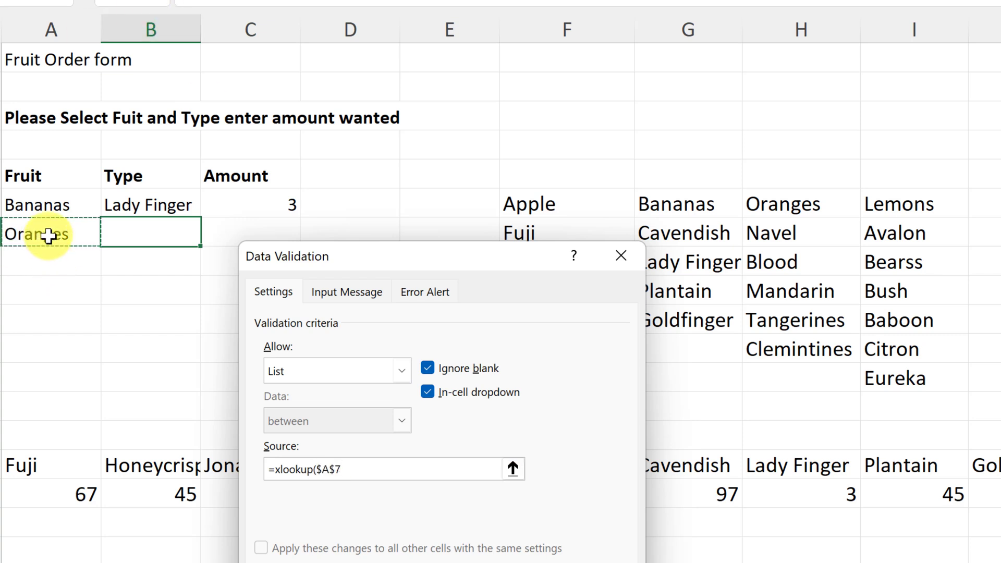
pyautogui.write(',')
pyautogui.moveTo(528, 203); pyautogui.dragTo(889, 213)
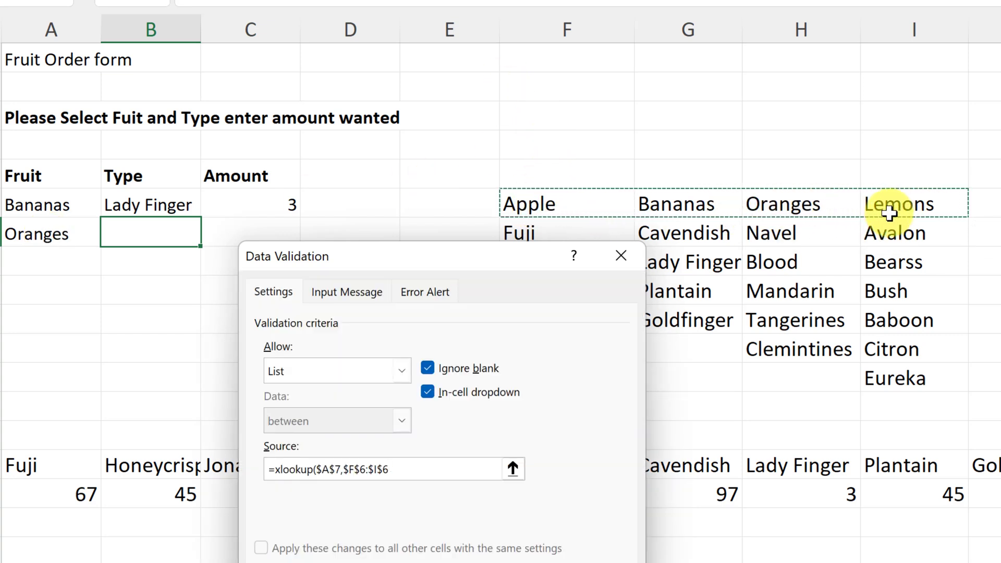
pyautogui.write(',')
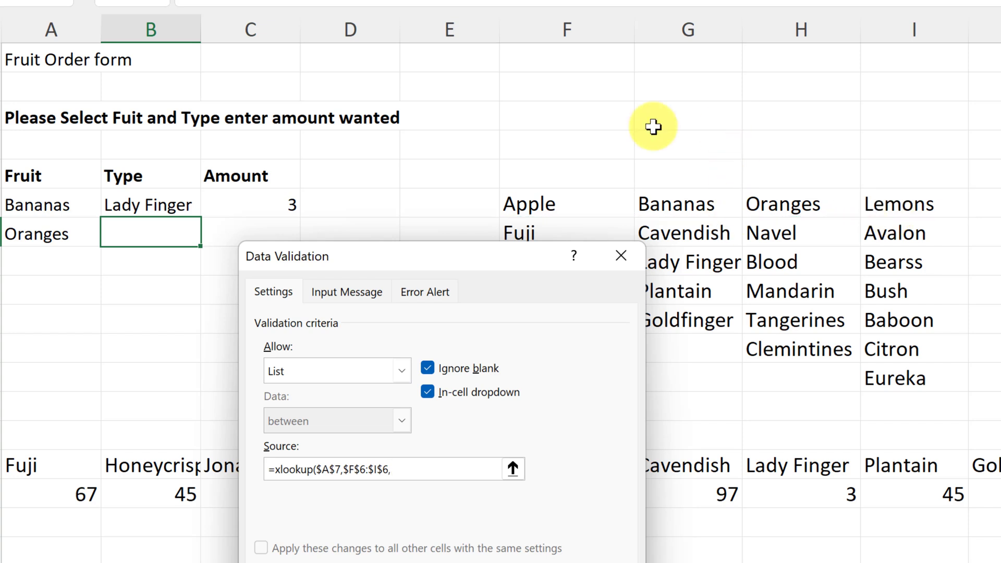
pyautogui.moveTo(513, 264); pyautogui.dragTo(358, 306)
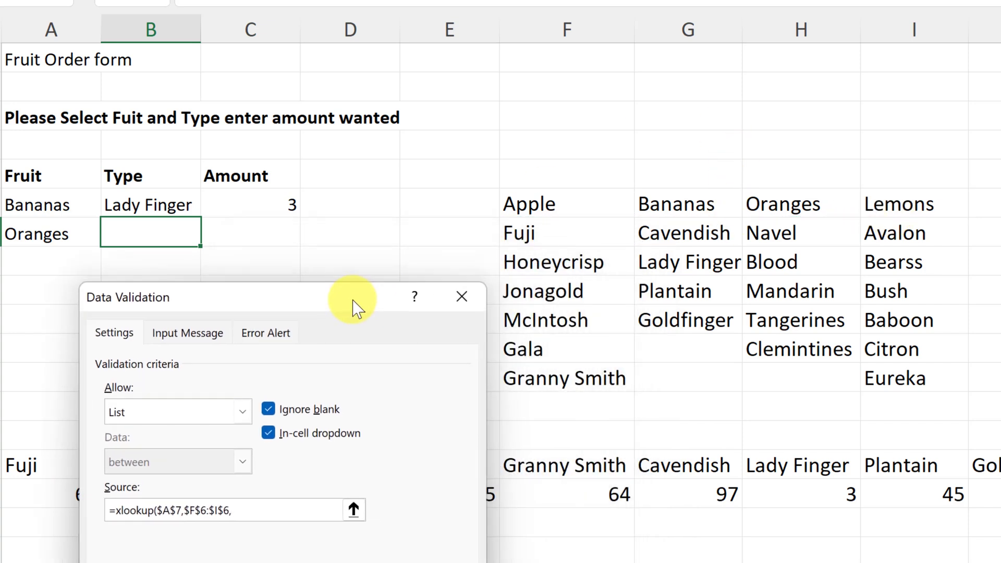
pyautogui.moveTo(527, 238); pyautogui.dragTo(882, 420)
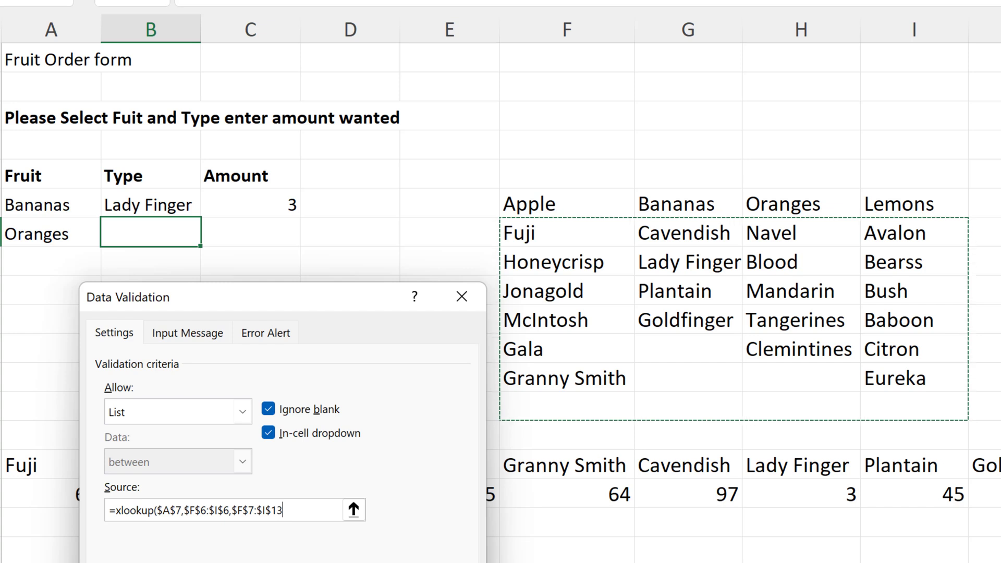
pyautogui.press('Return')
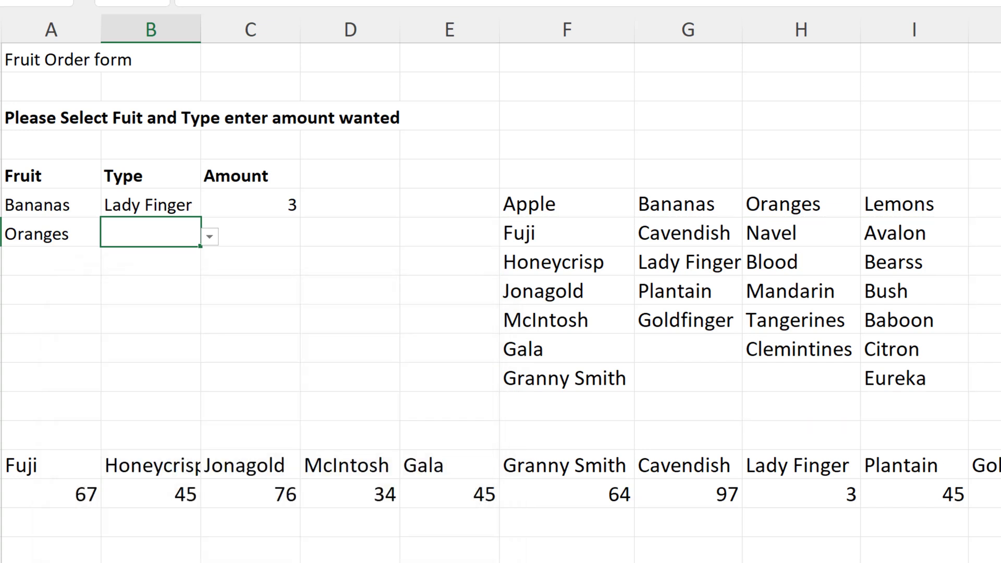
# Step: Choose Blood as the type in B7 from its drop-down list
pyautogui.click(209, 238)
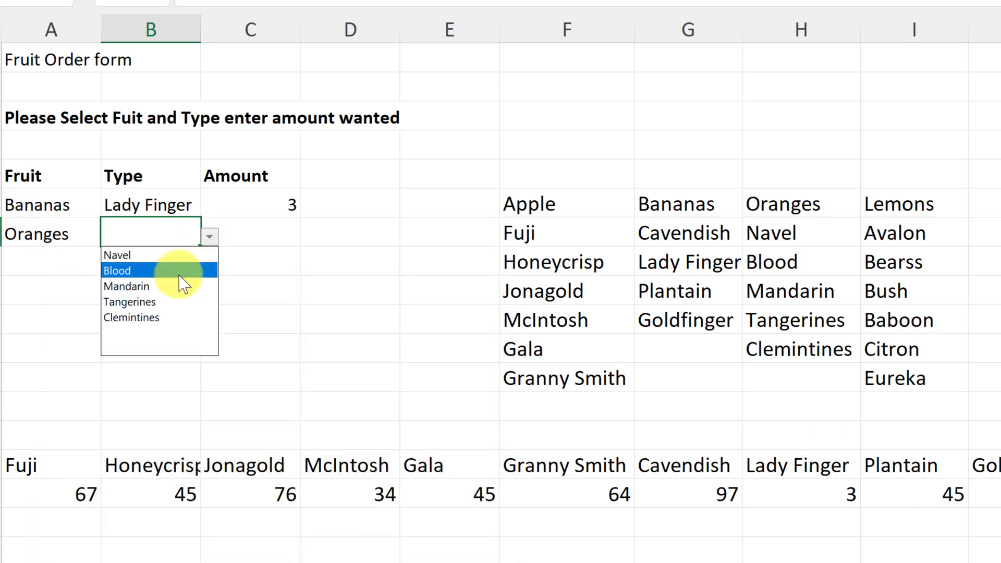
pyautogui.click(189, 270)
pyautogui.click(38, 240)
pyautogui.click(193, 236)
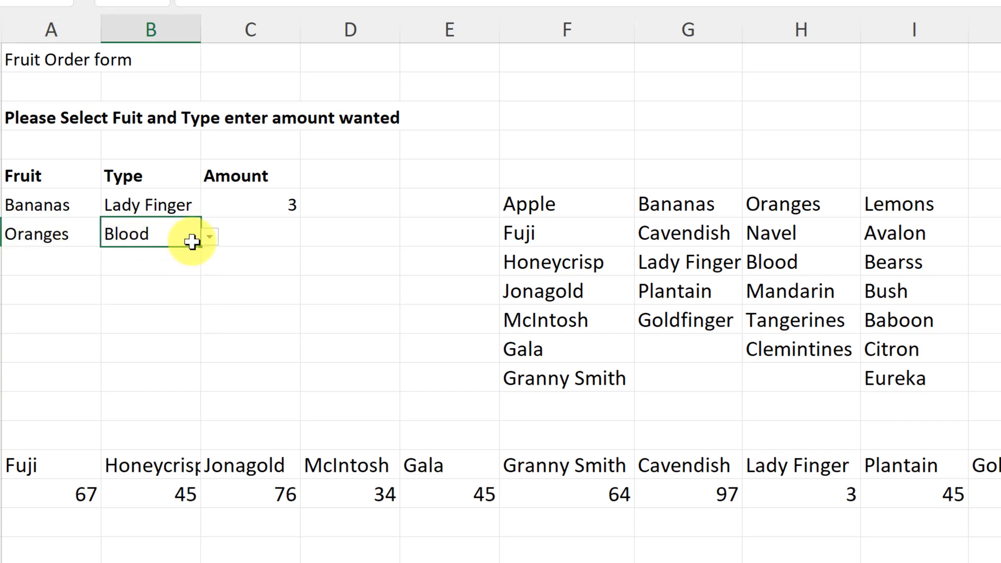
pyautogui.click(209, 237)
pyautogui.click(209, 237)
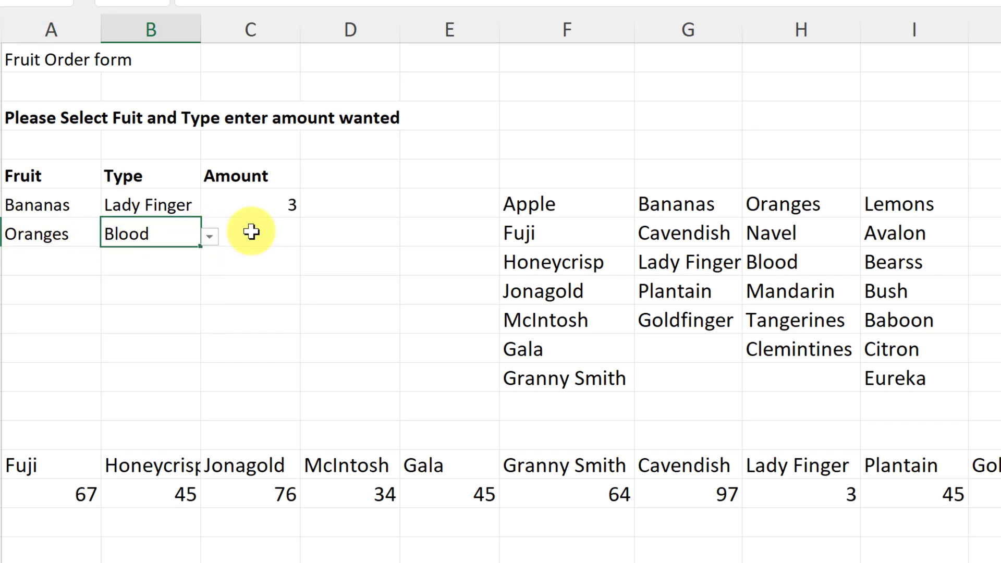
# Step: Make the return array of the XLOOKUP formula in C6 absolute as $A$16:$U$16
pyautogui.click(252, 233)
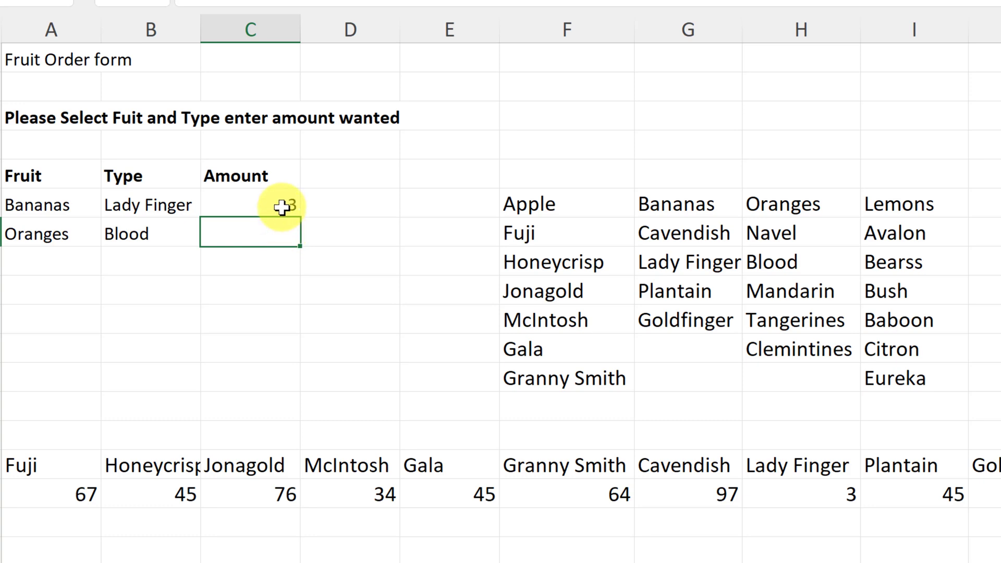
pyautogui.click(286, 205)
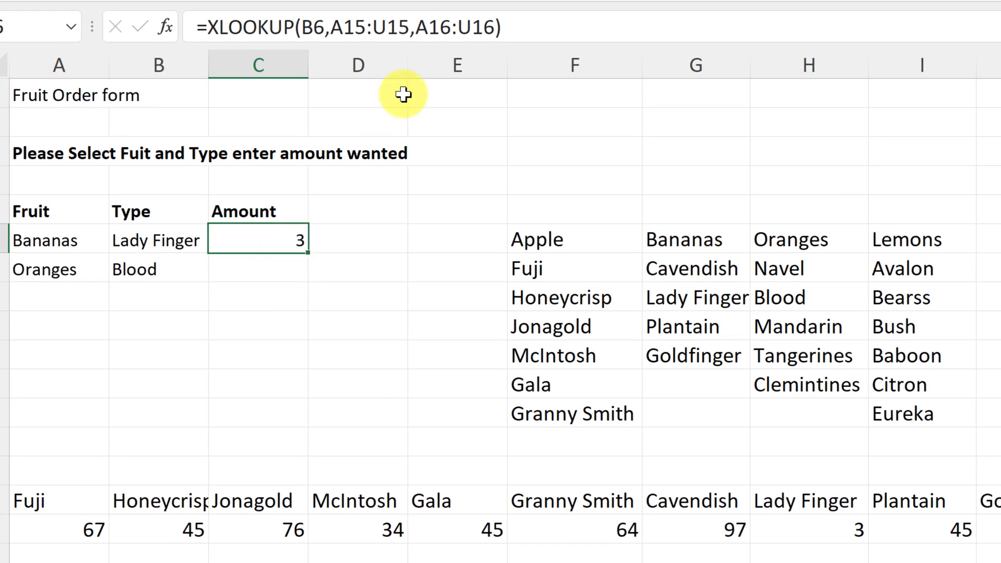
pyautogui.click(472, 29)
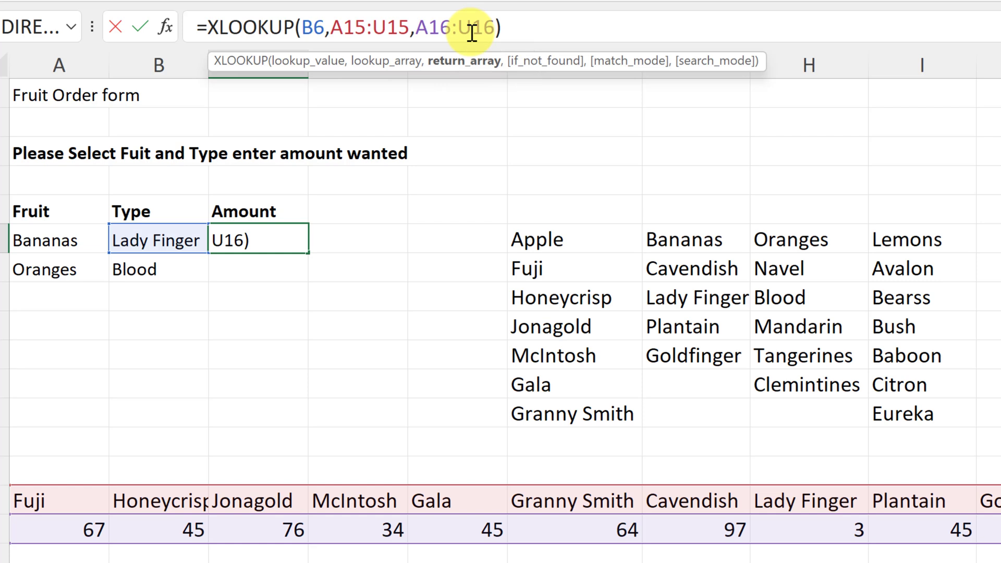
pyautogui.press('F4')
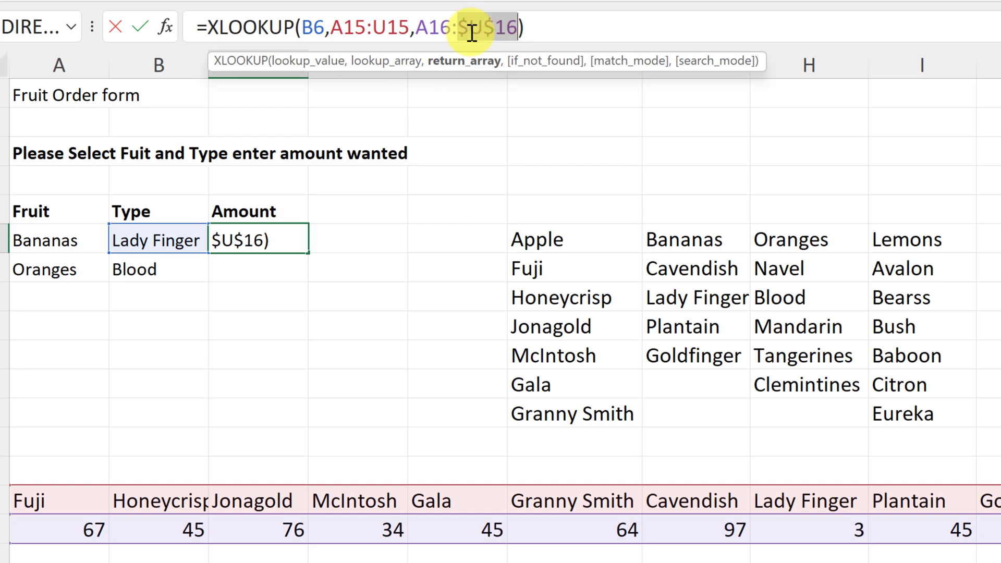
pyautogui.click(442, 35)
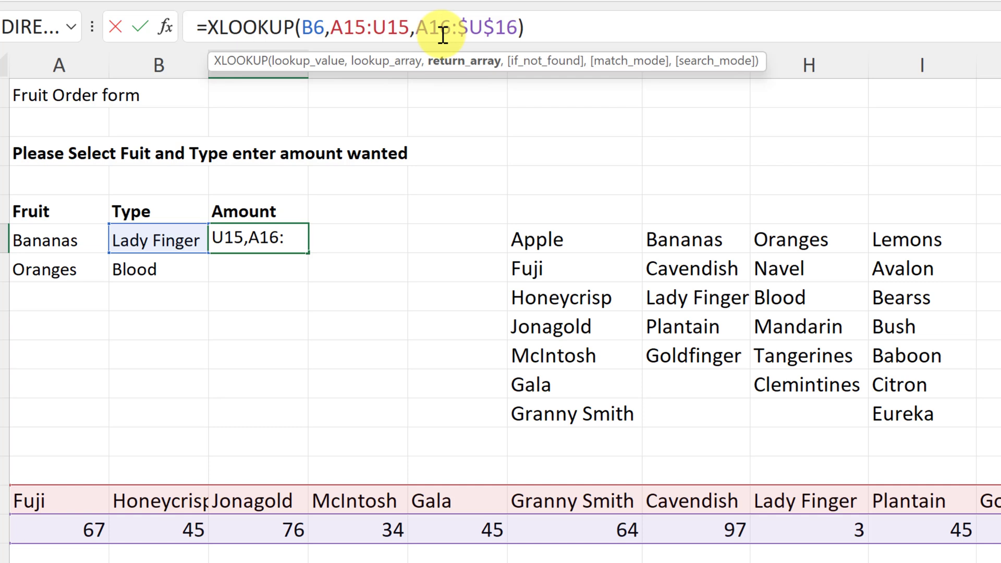
pyautogui.press('F4')
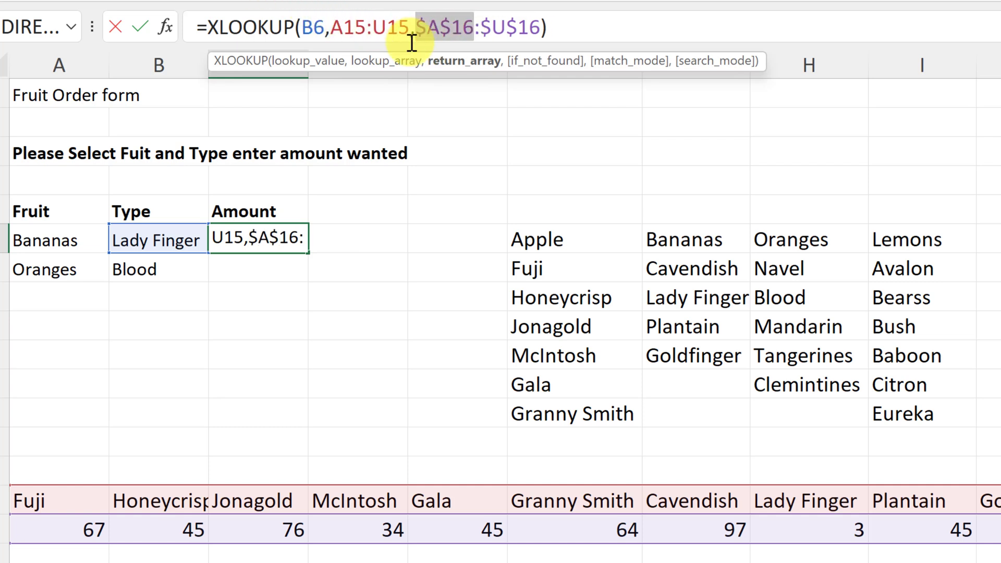
# Step: Make the lookup array in the C6 formula absolute as $A$15:$U$15 and accept the formula
pyautogui.click(383, 30)
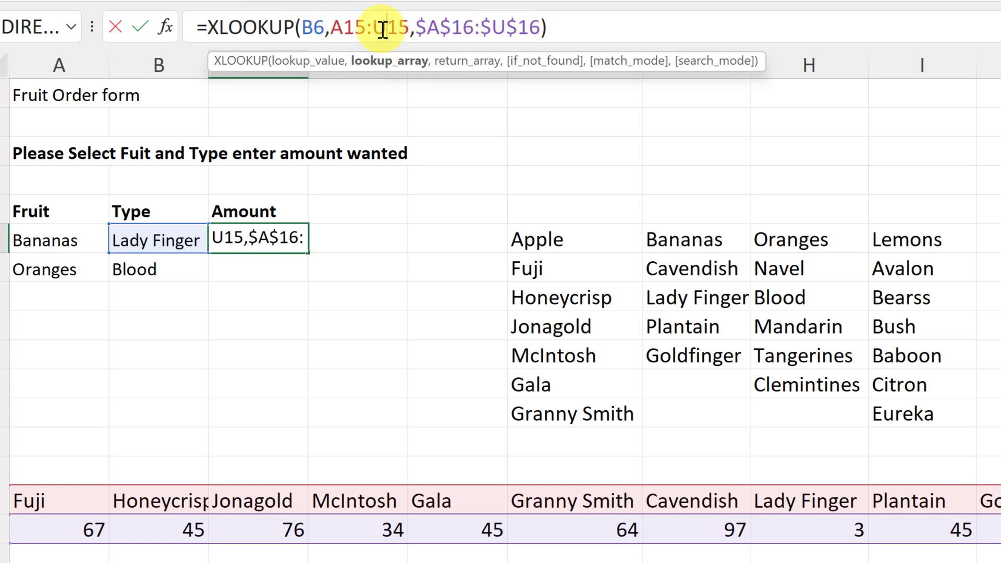
pyautogui.press('F4')
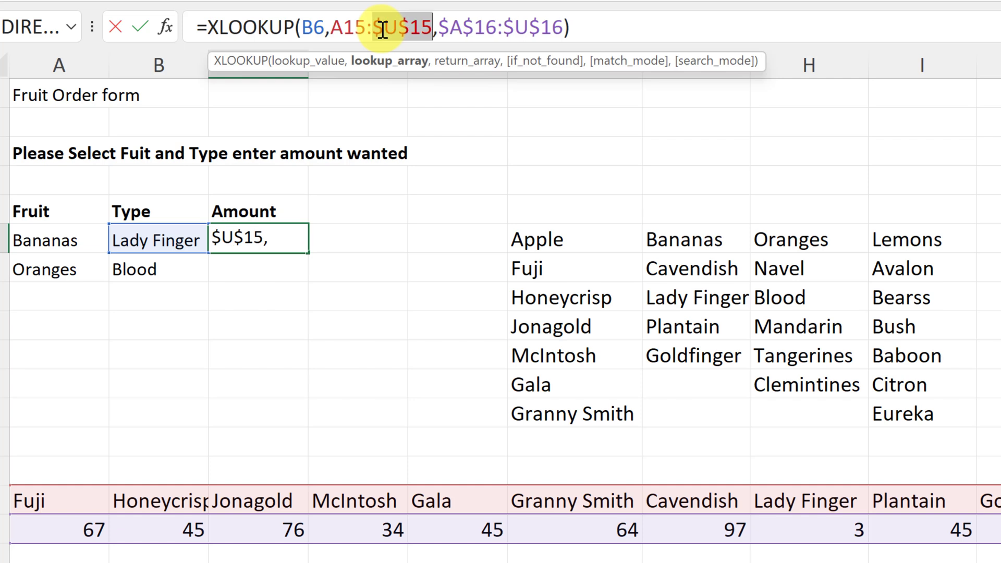
pyautogui.click(345, 30)
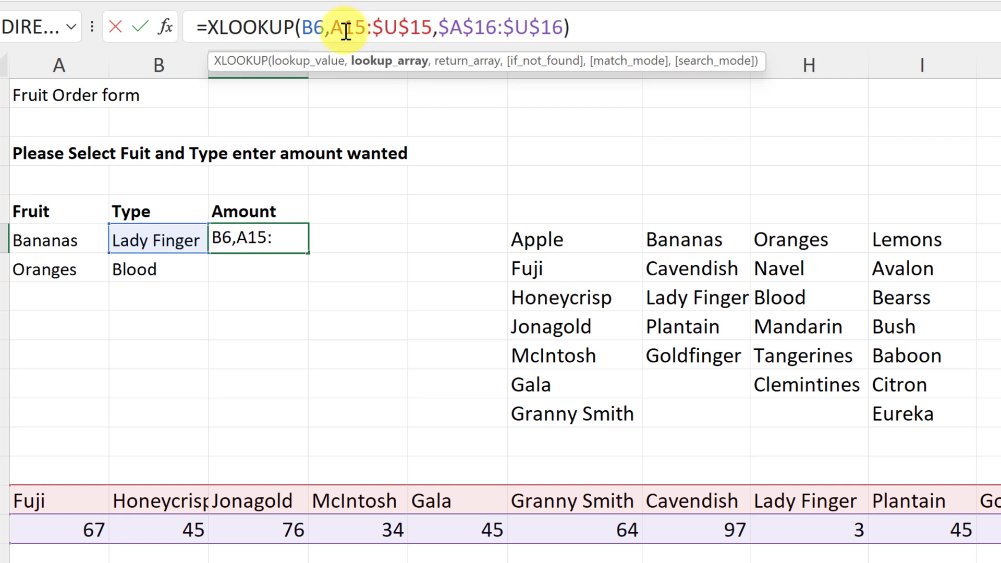
pyautogui.press('F4')
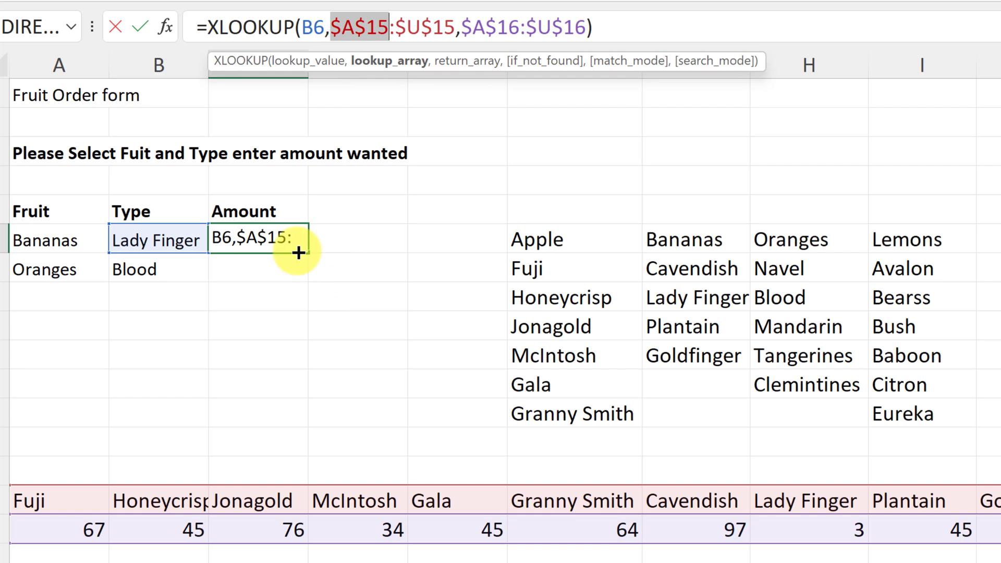
pyautogui.press('Return')
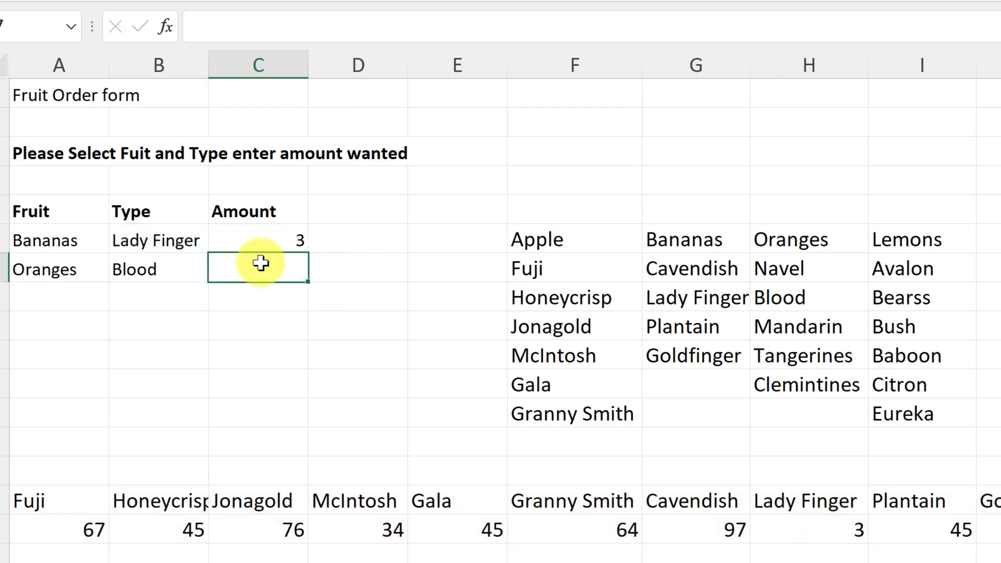
# Step: Fill the Amount formula from C6 down to C7
pyautogui.click(286, 244)
pyautogui.moveTo(309, 251); pyautogui.dragTo(308, 273)
pyautogui.click(293, 382)
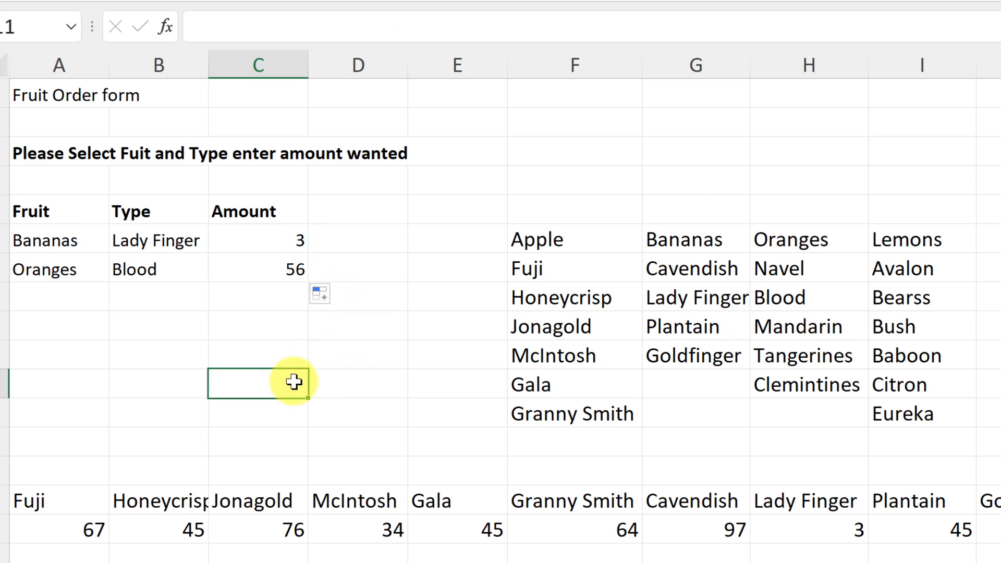
# Step: Make the row reference relative in B7's list validation source, so it reads =XLOOKUP($A7,$F$6:$I$6,$F$7:$I$13)
pyautogui.click(148, 277)
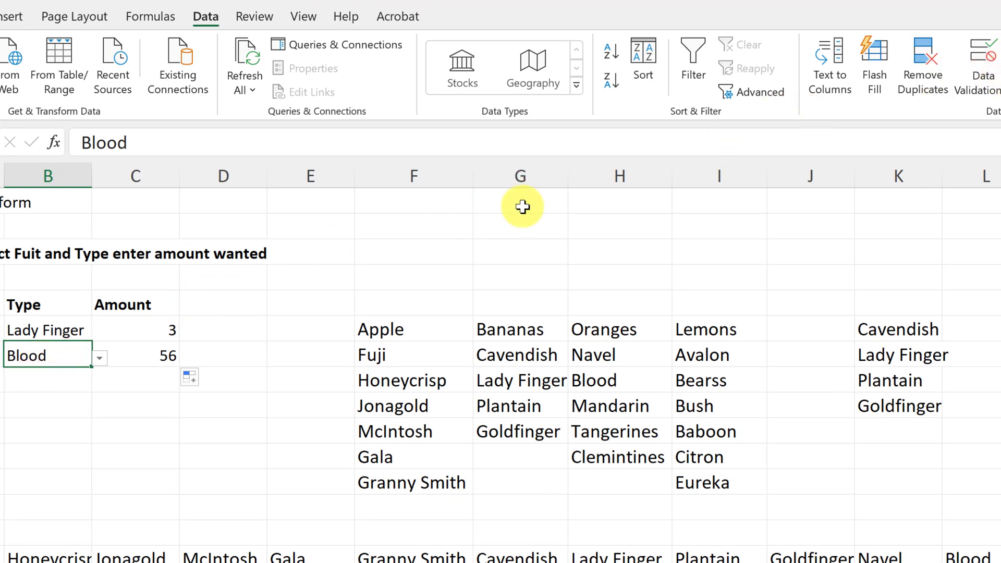
pyautogui.click(983, 64)
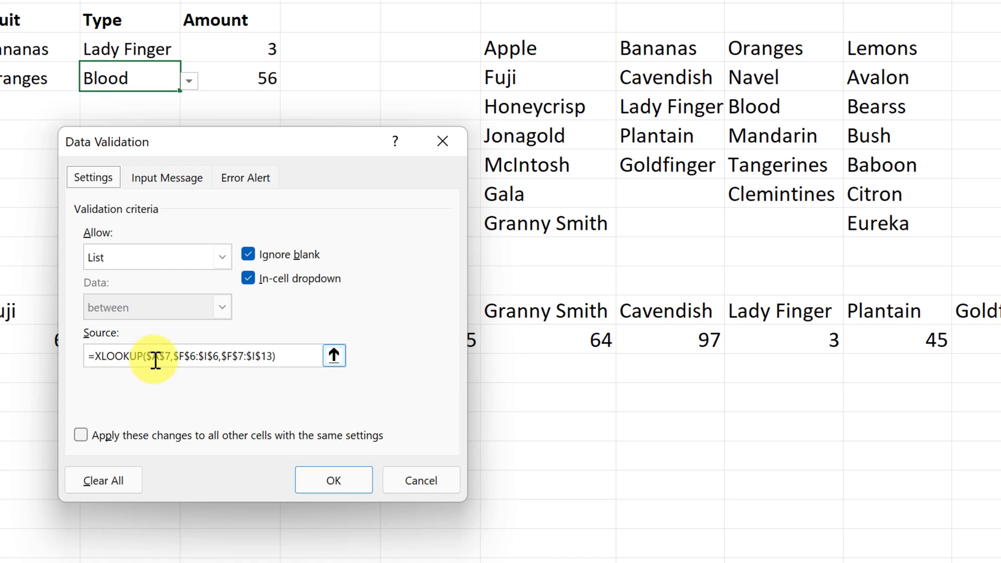
pyautogui.click(165, 359)
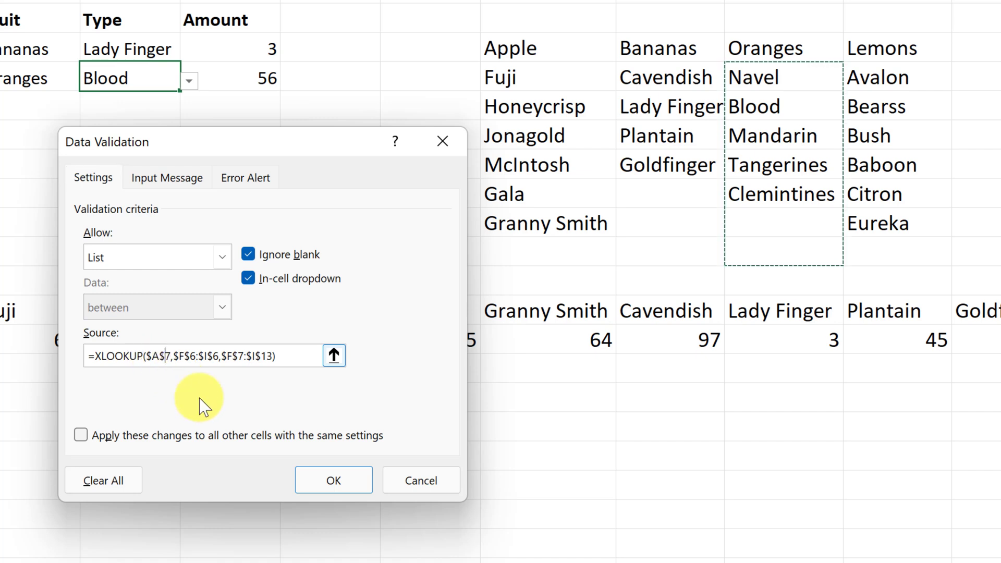
pyautogui.press('BackSpace')
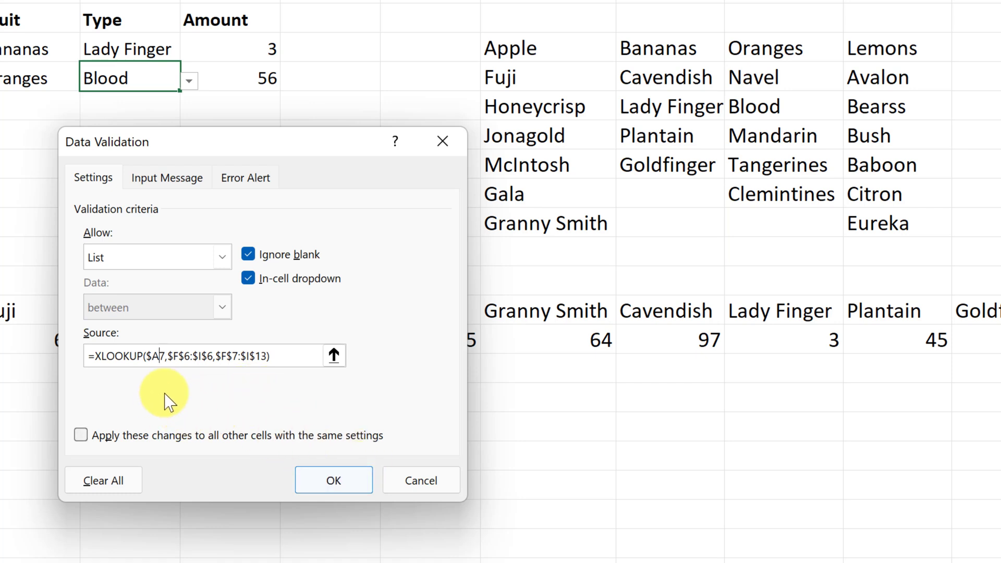
pyautogui.click(334, 482)
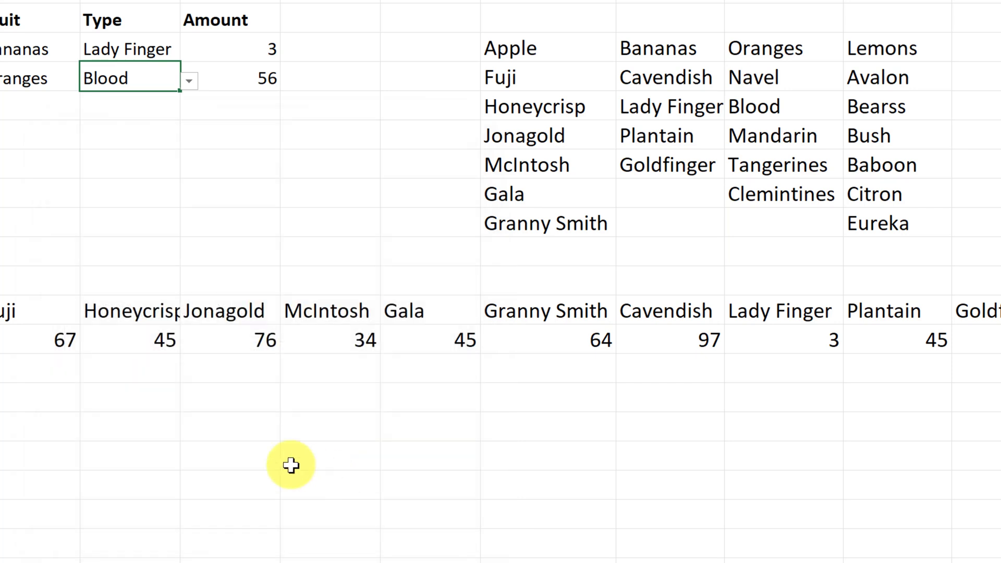
# Step: Fill the order row A7:C7 down through row 11
pyautogui.moveTo(184, 194); pyautogui.dragTo(177, 210)
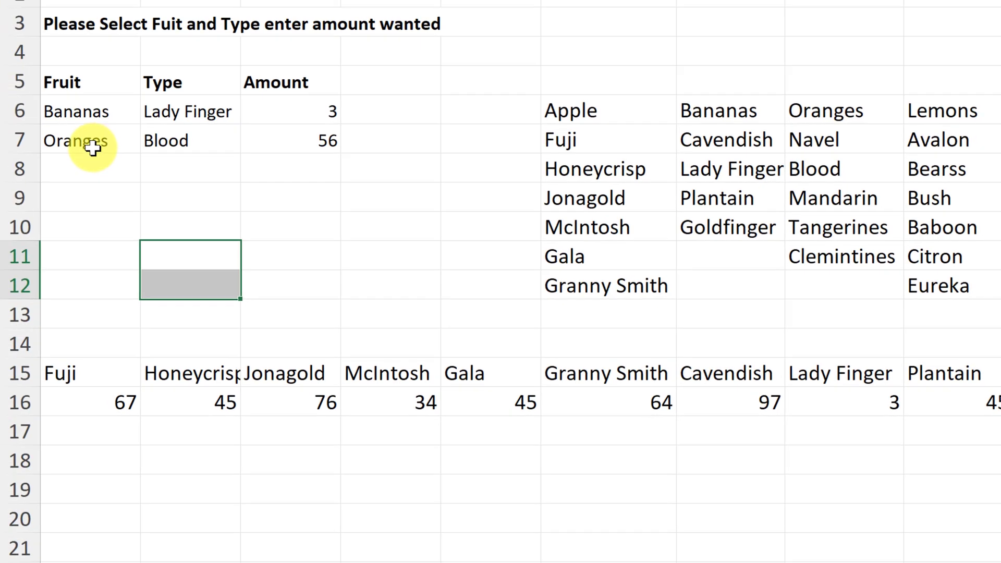
pyautogui.moveTo(51, 103); pyautogui.dragTo(305, 116)
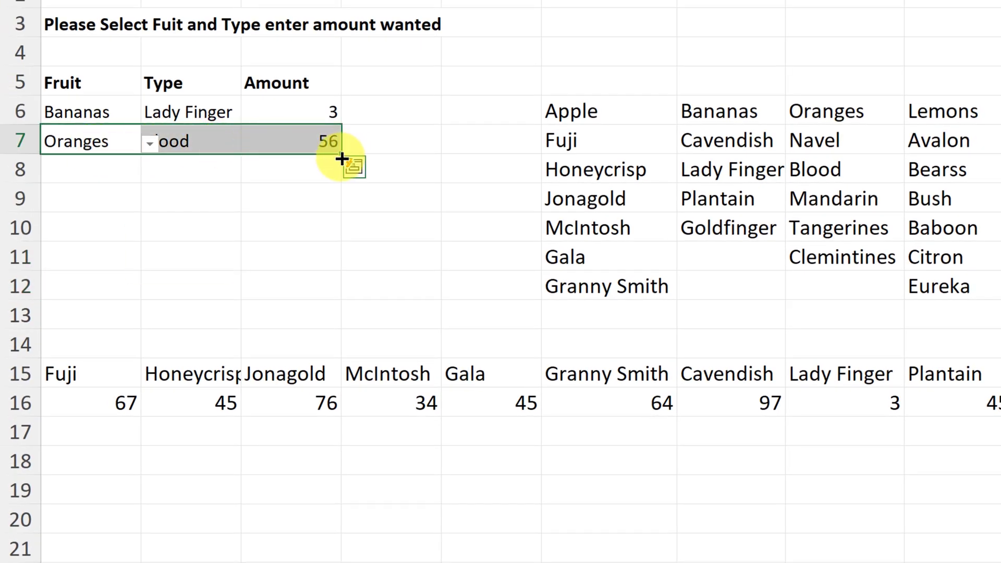
pyautogui.moveTo(341, 158); pyautogui.dragTo(340, 268)
pyautogui.click(396, 255)
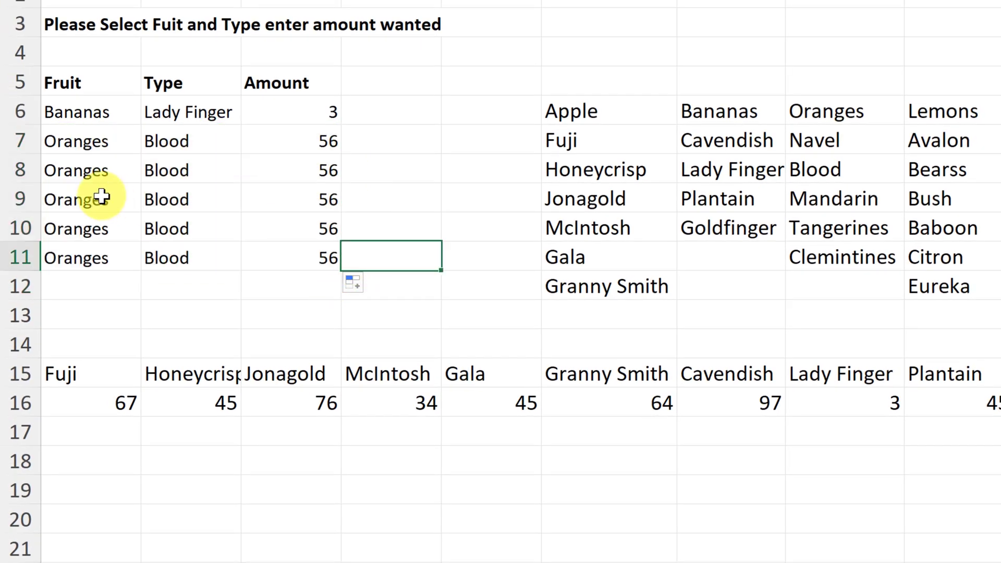
# Step: Choose Lemons as the fruit in A8 and Bush as its type in B8 from the drop-down lists
pyautogui.click(83, 170)
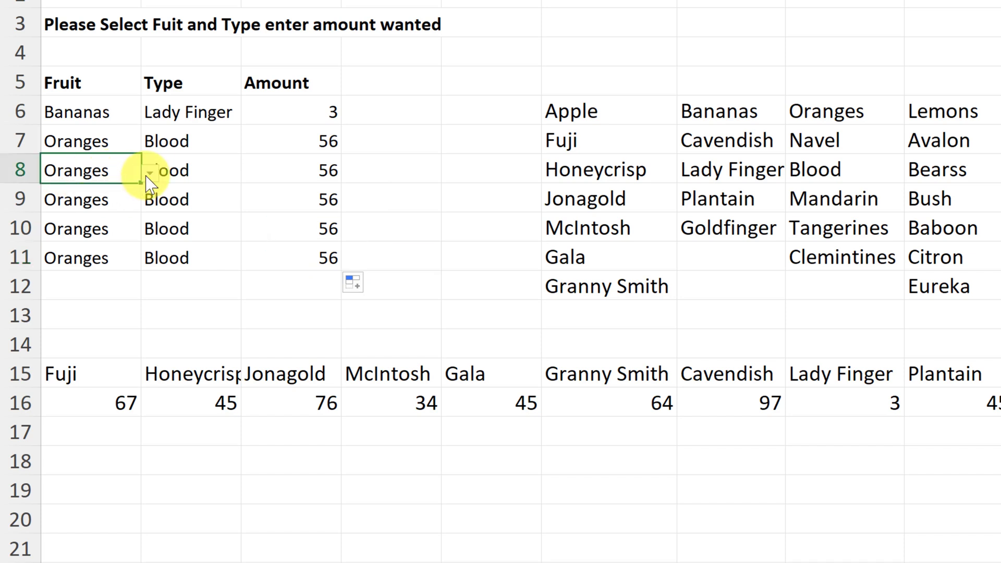
pyautogui.click(149, 175)
pyautogui.click(107, 232)
pyautogui.click(172, 176)
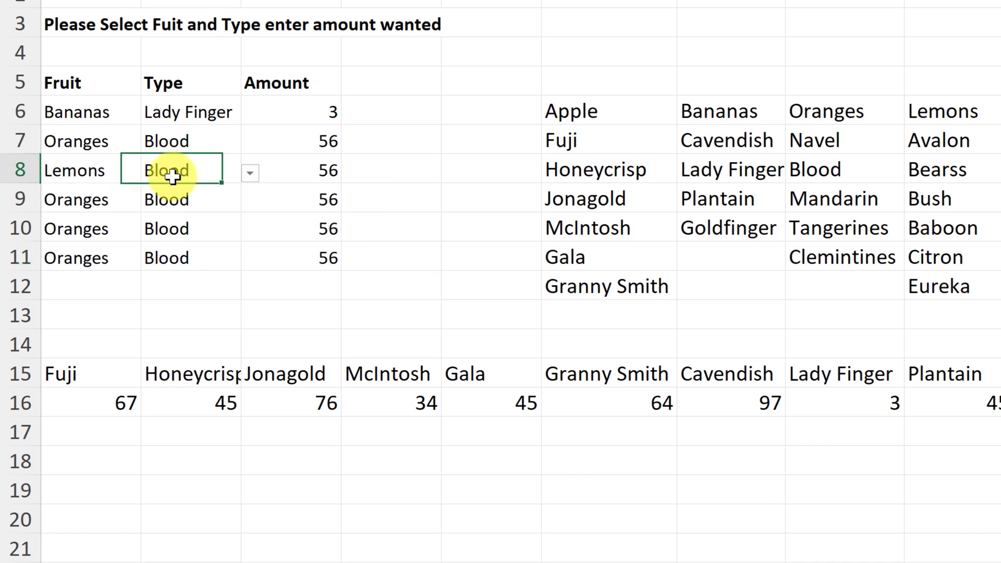
pyautogui.click(250, 173)
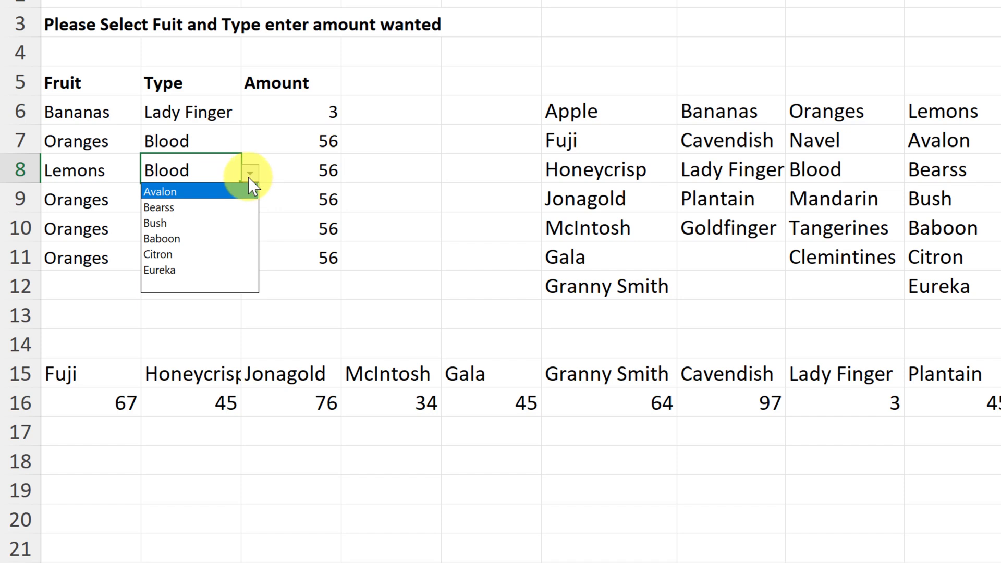
pyautogui.click(196, 223)
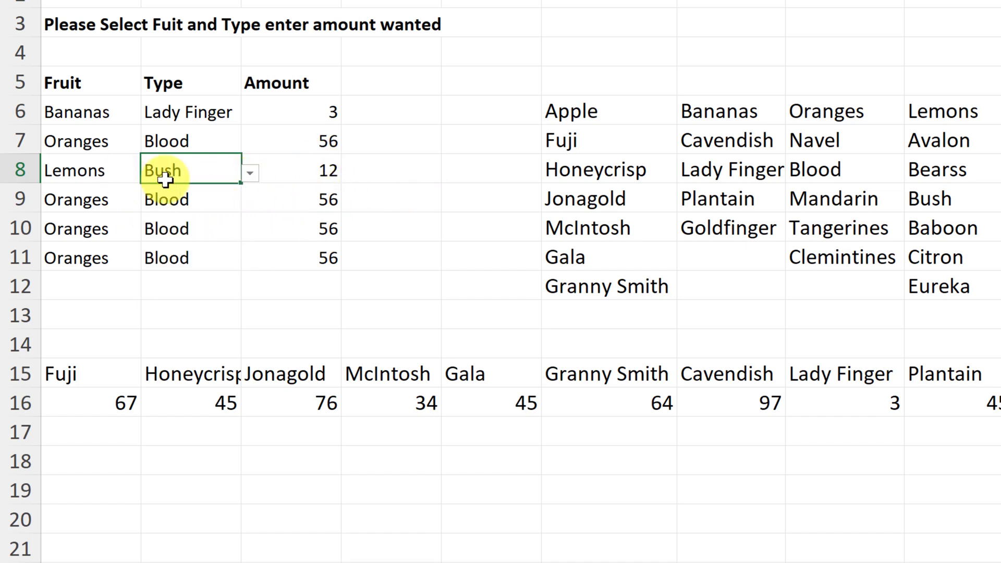
# Step: Review the data validation settings of B7, checking the references in its XLOOKUP list source
pyautogui.click(211, 148)
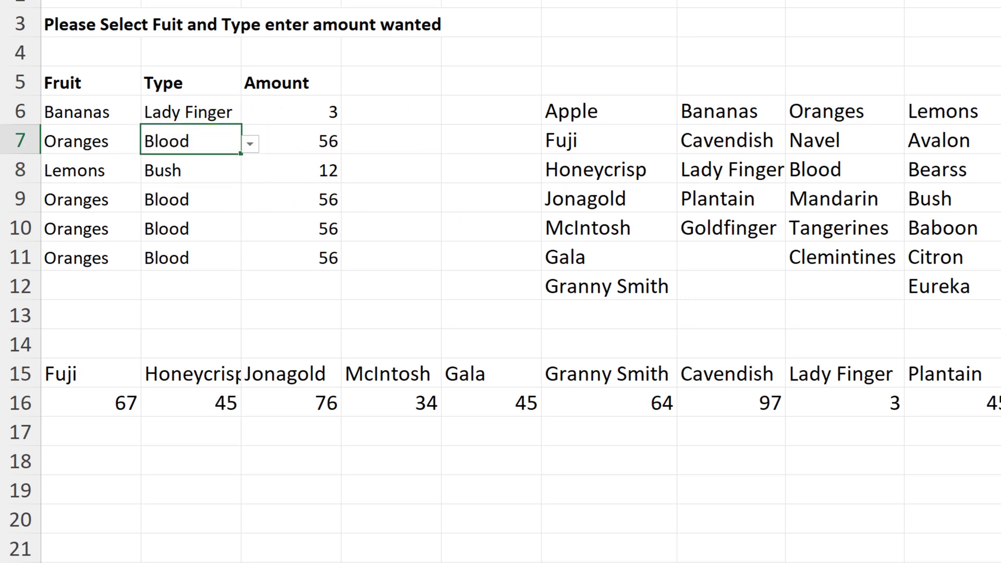
pyautogui.hotkey('alt', 'a')
pyautogui.press('v')
pyautogui.press('v')
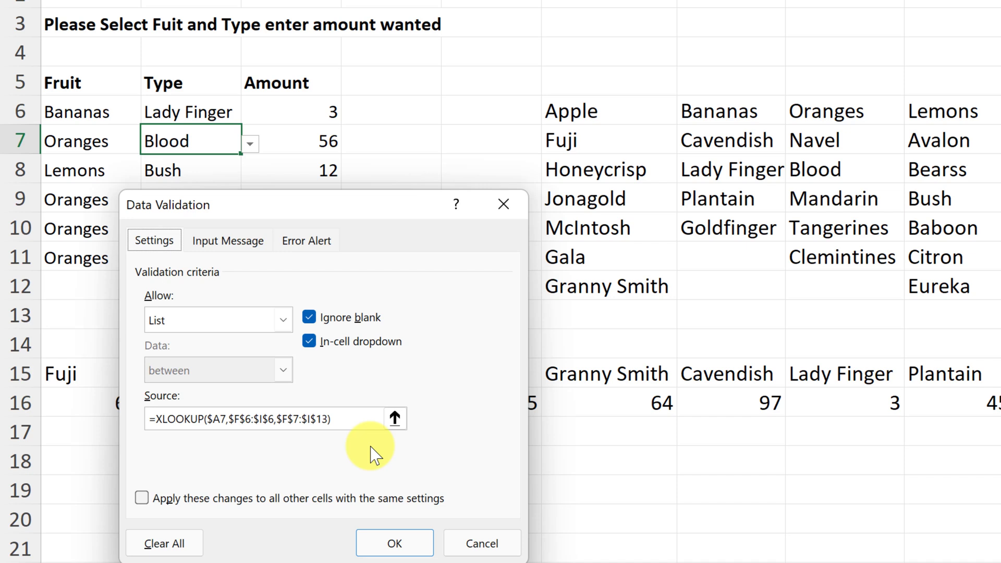
pyautogui.click(395, 544)
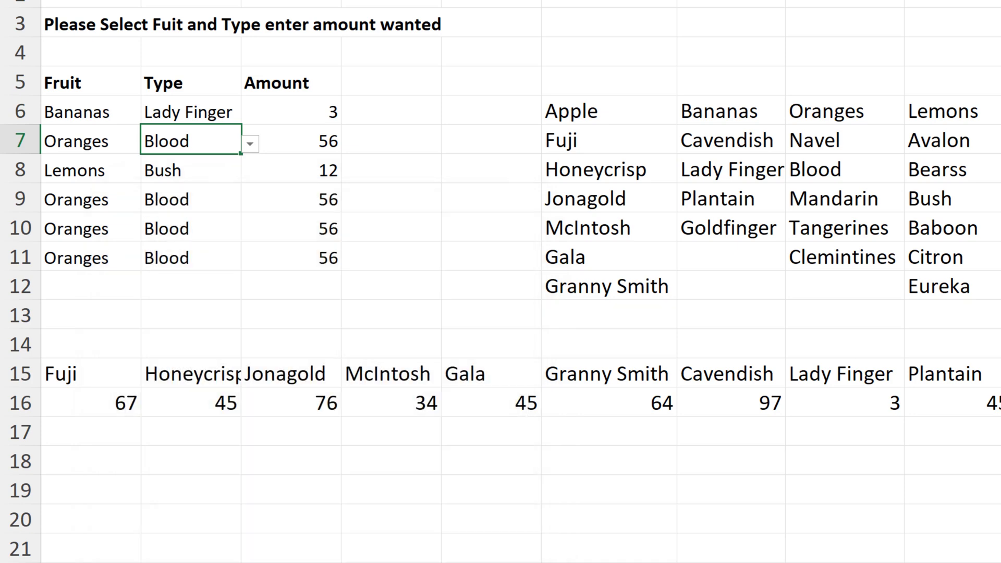